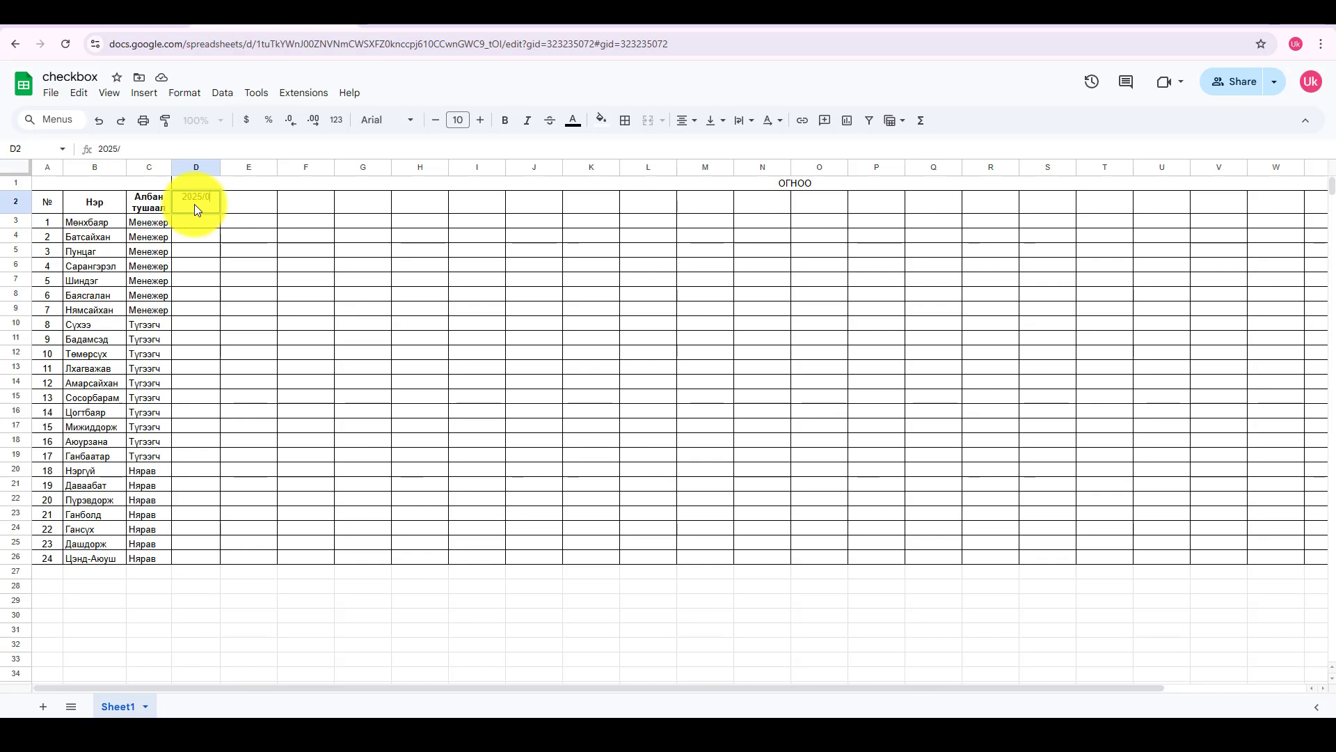
Step: Enter the start date 2025/04/01 in cell D2
{"action": "type", "text": "1"}
{"action": "key", "text": "Return"}
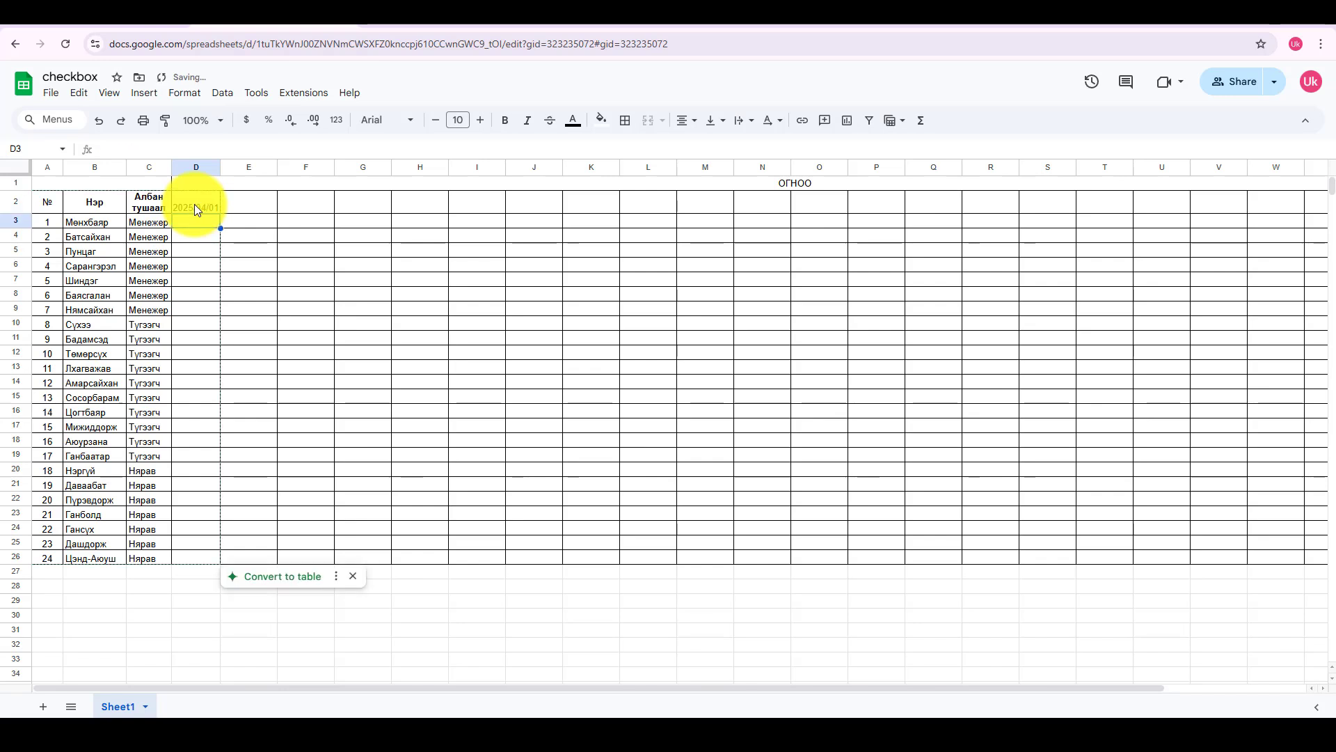
{"action": "left_click", "coordinate": [195, 208]}
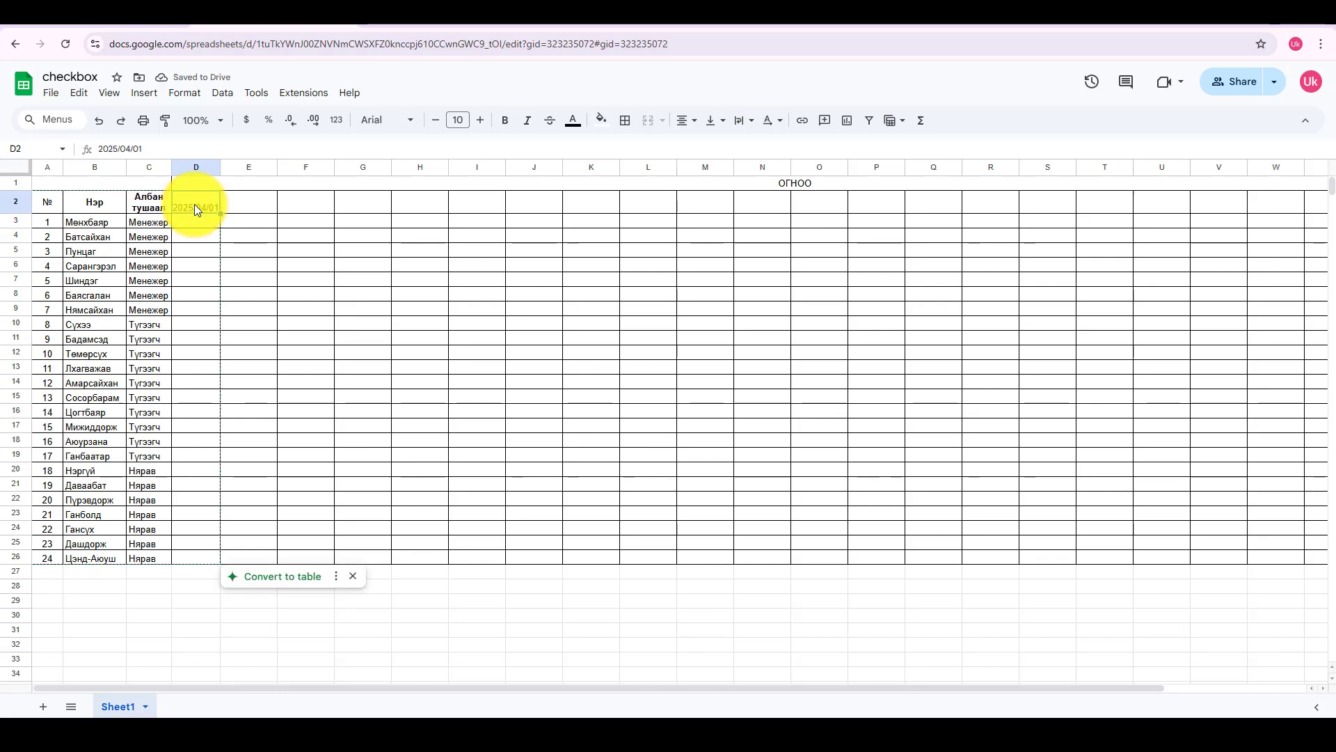
Step: Enter the formula =D2+IF(weekday(D2)>5,3,1) in cell E2 to compute the next workday
{"action": "left_click", "coordinate": [240, 205]}
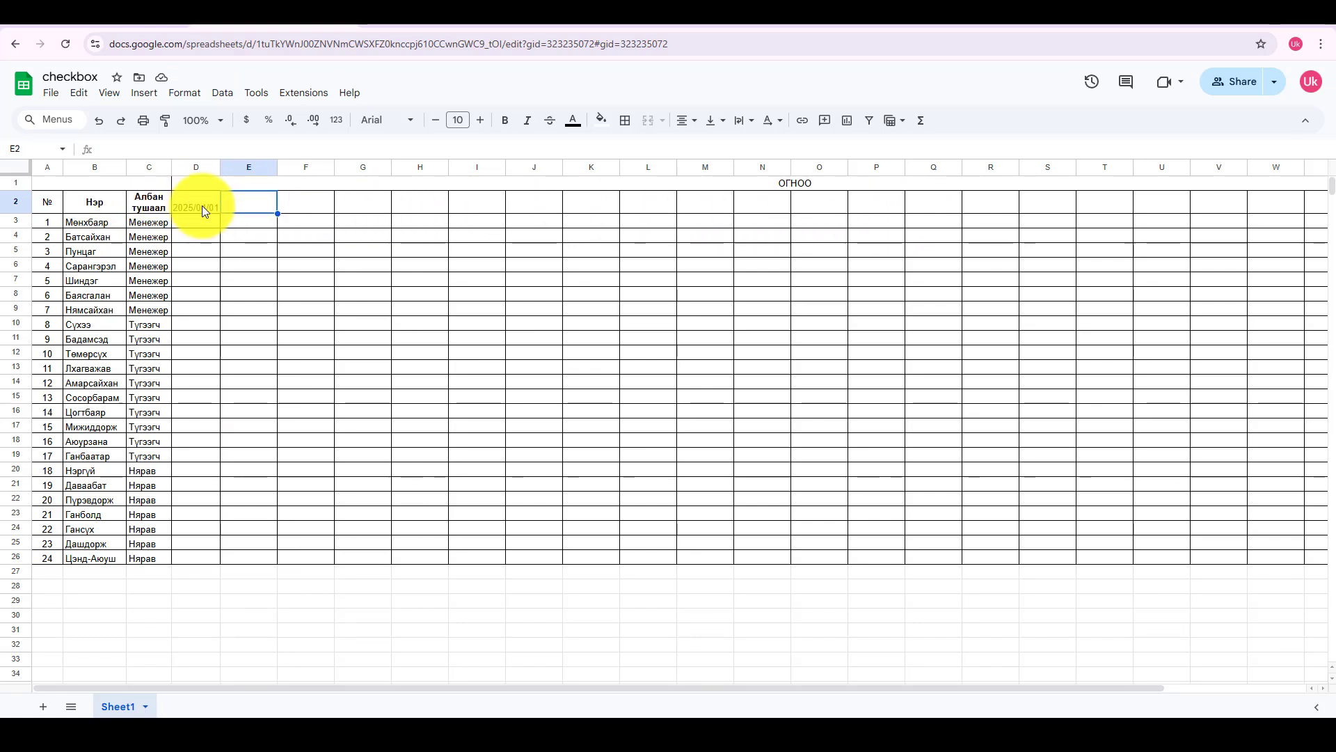
{"action": "double_click", "coordinate": [257, 207]}
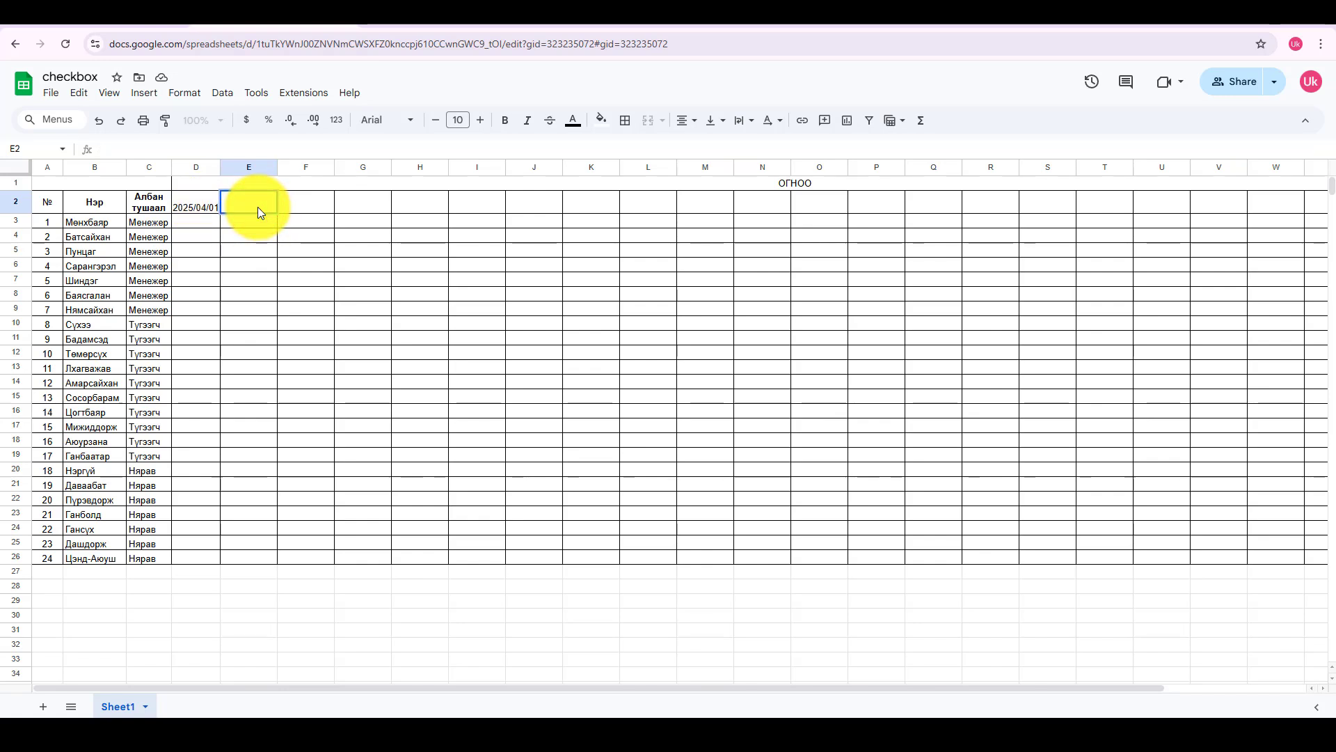
{"action": "type", "text": "="}
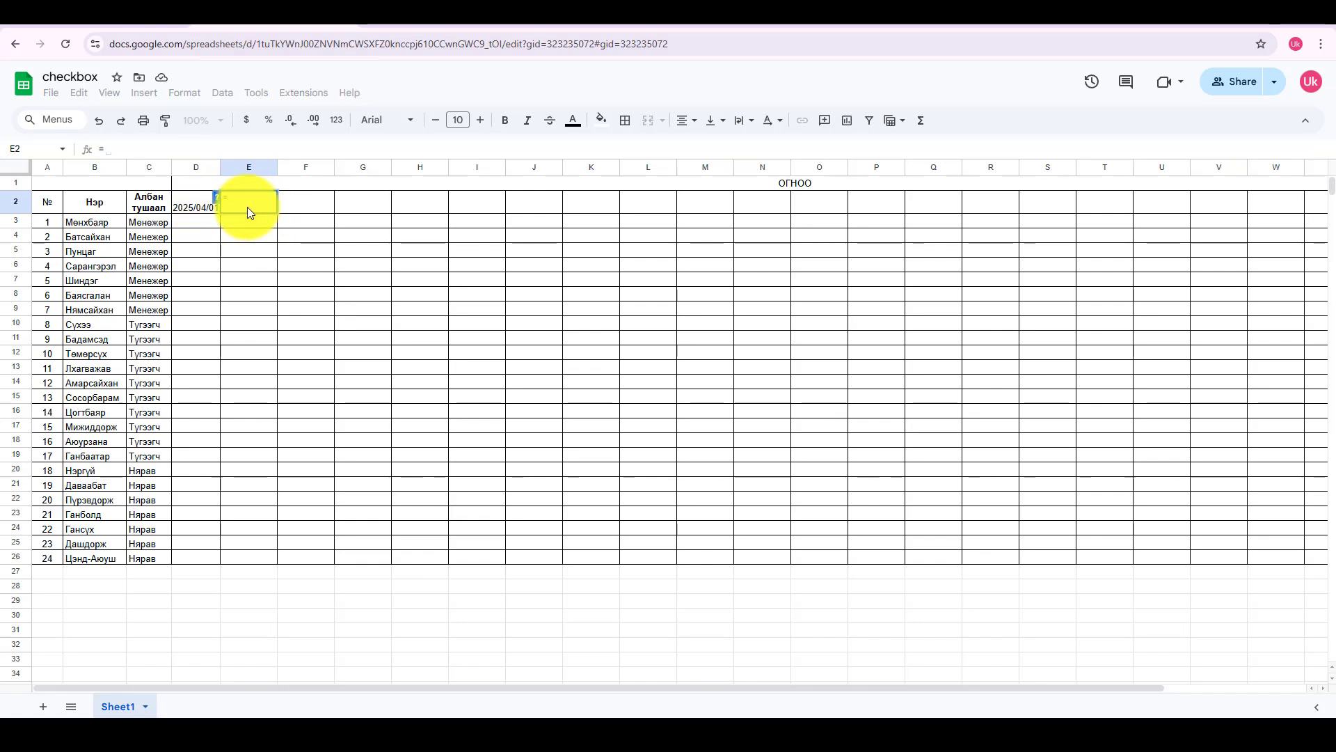
{"action": "left_click", "coordinate": [193, 207]}
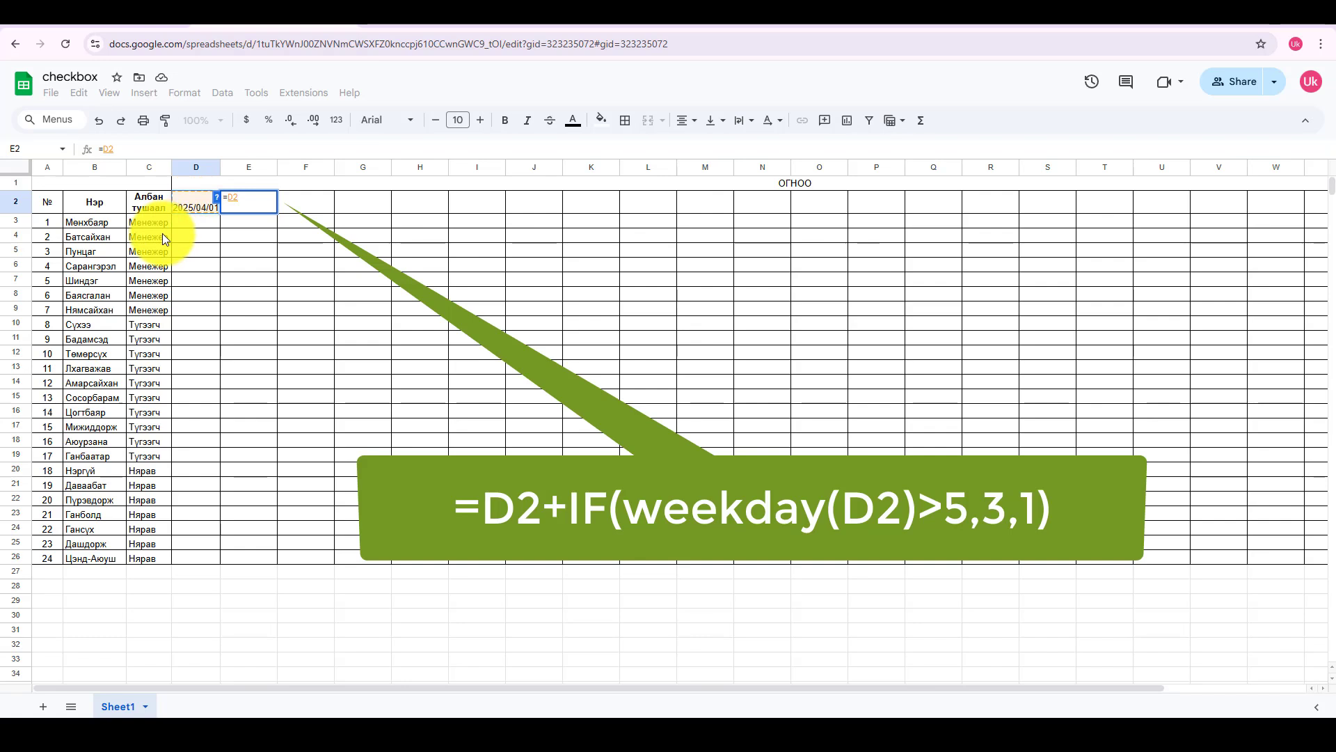
{"action": "type", "text": "+if"}
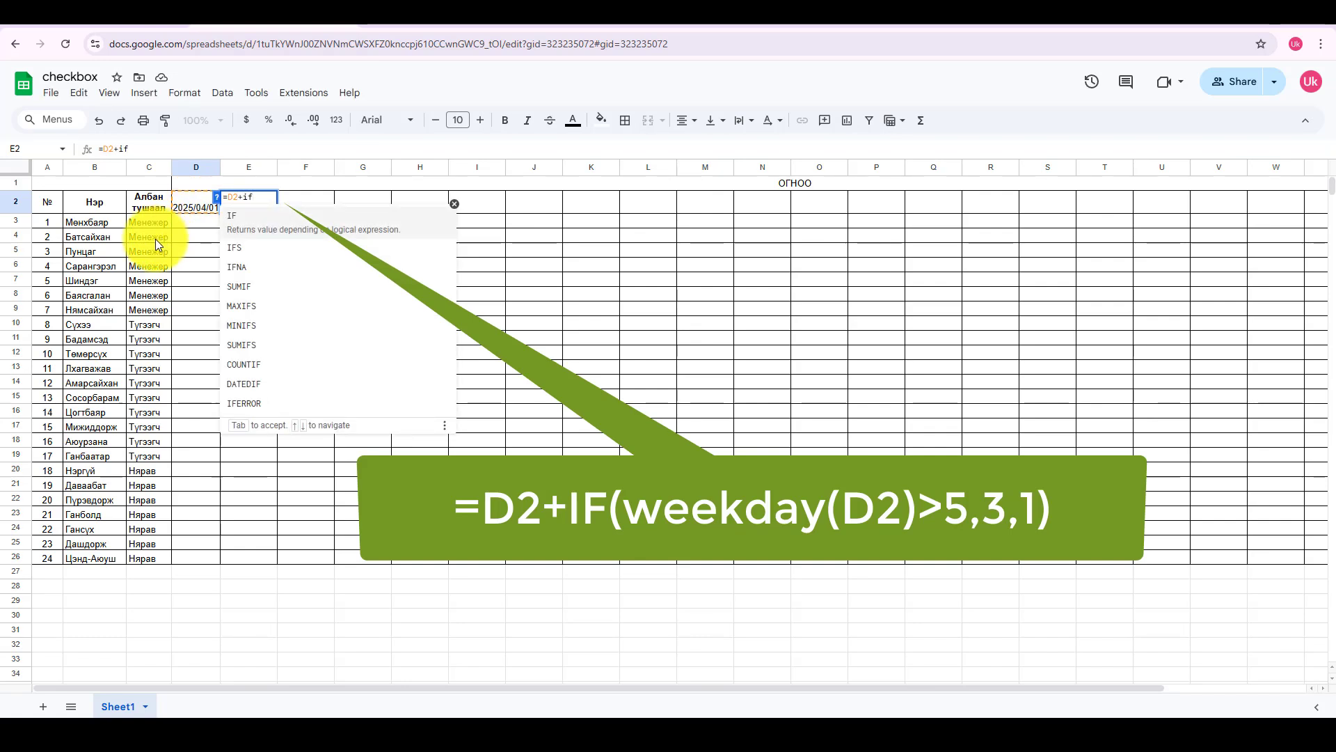
{"action": "left_click", "coordinate": [236, 224]}
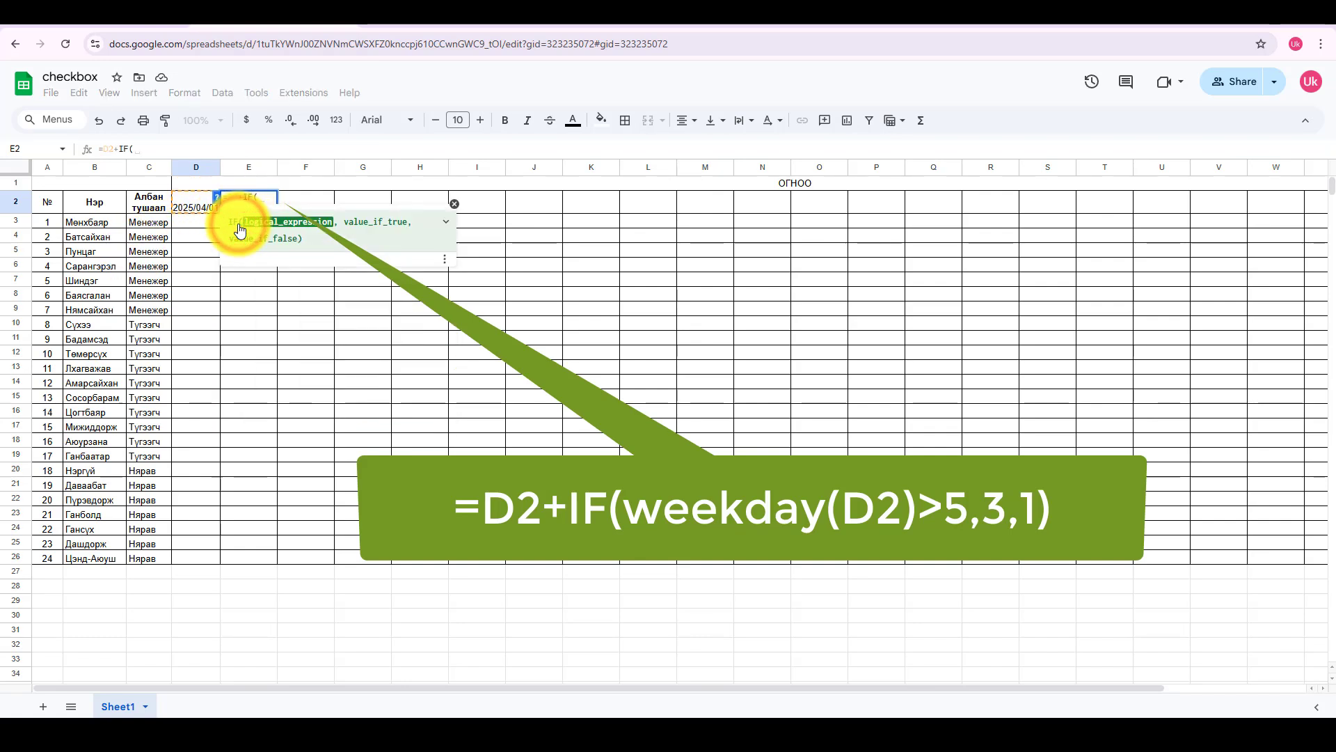
{"action": "type", "text": "("}
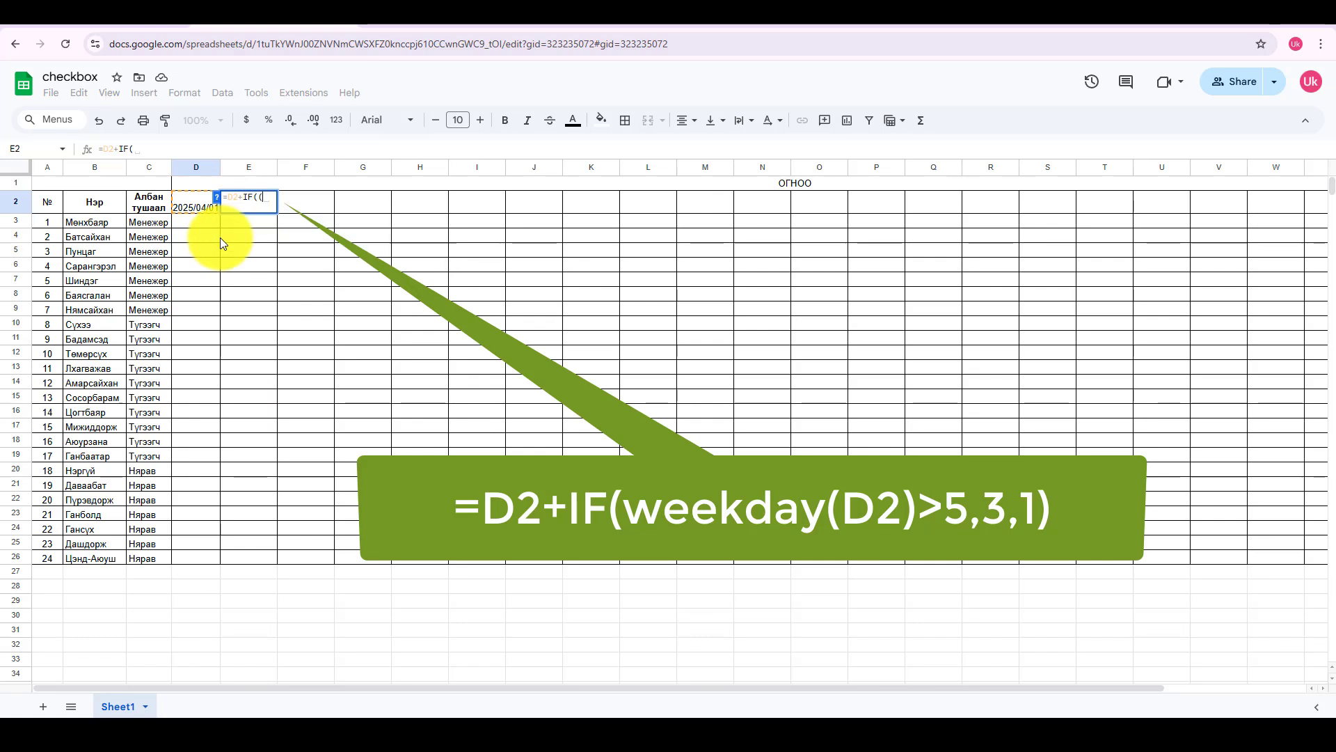
{"action": "key", "text": "BackSpace"}
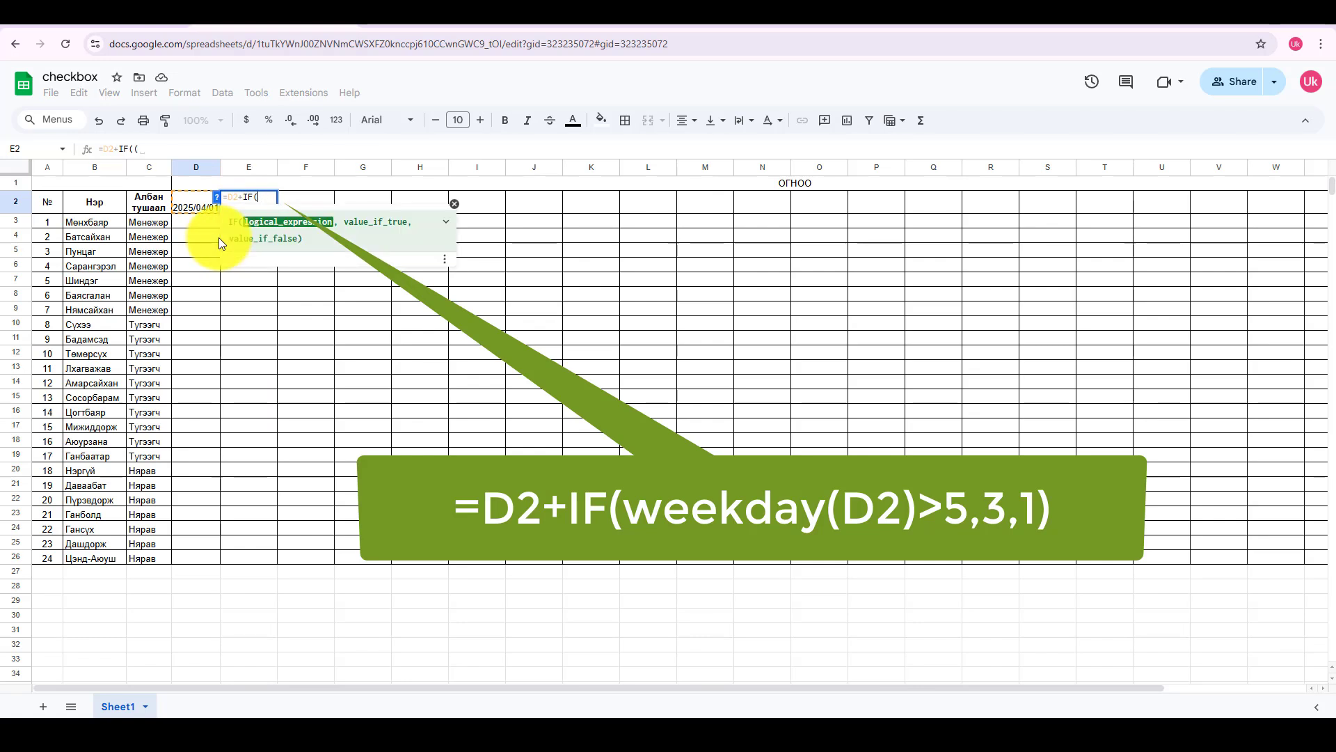
{"action": "type", "text": "wee"}
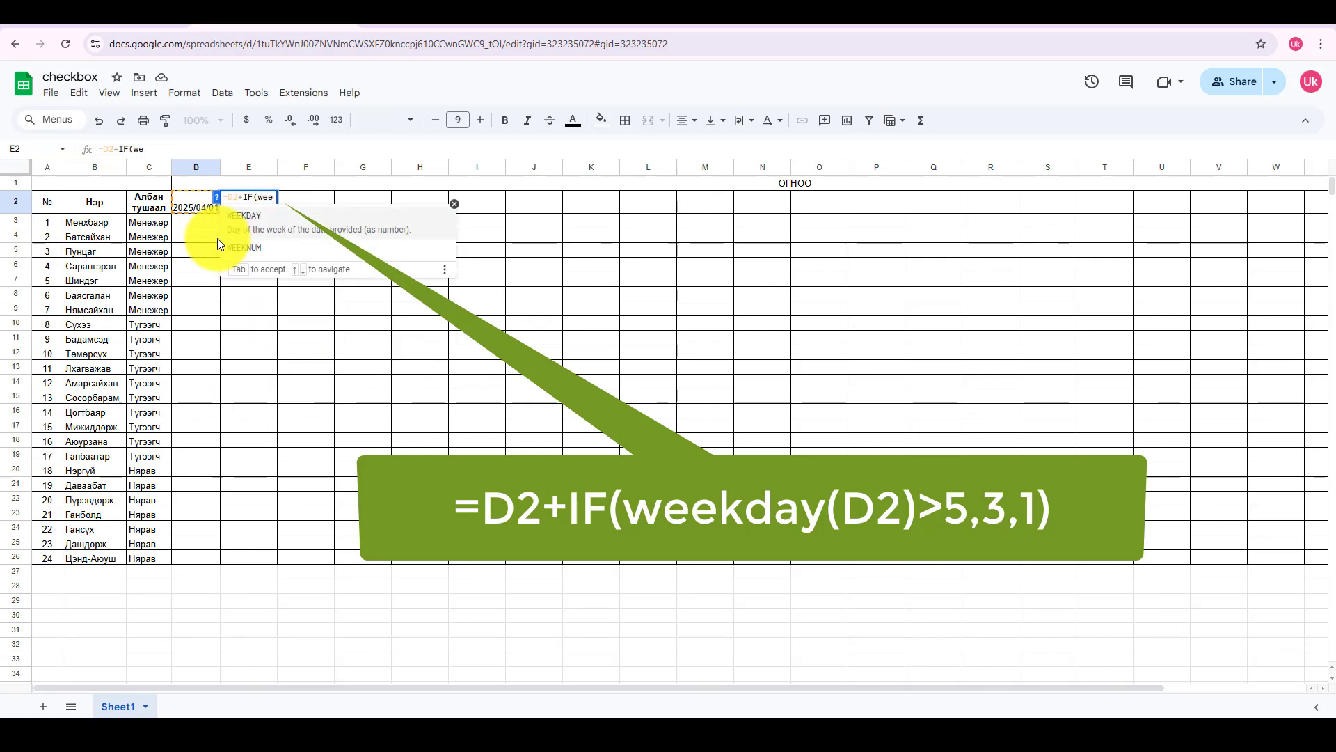
{"action": "type", "text": "kday"}
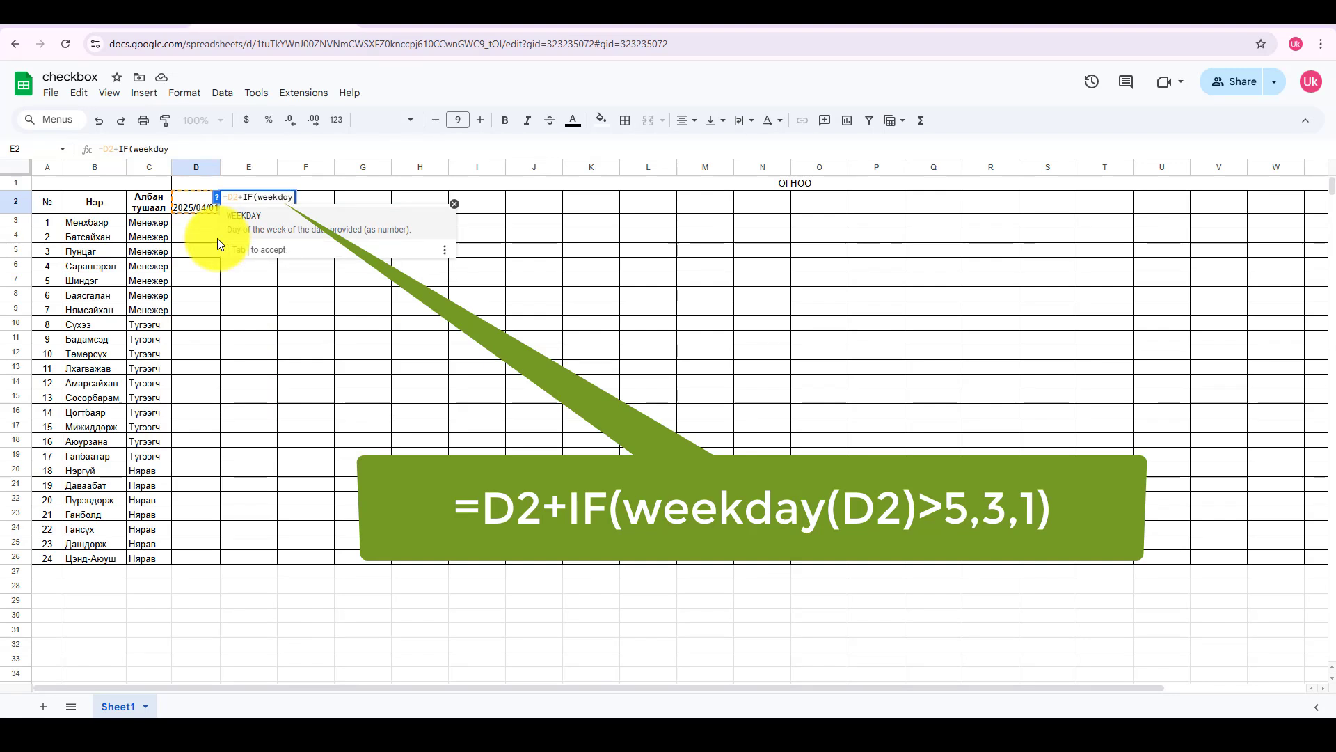
{"action": "type", "text": "("}
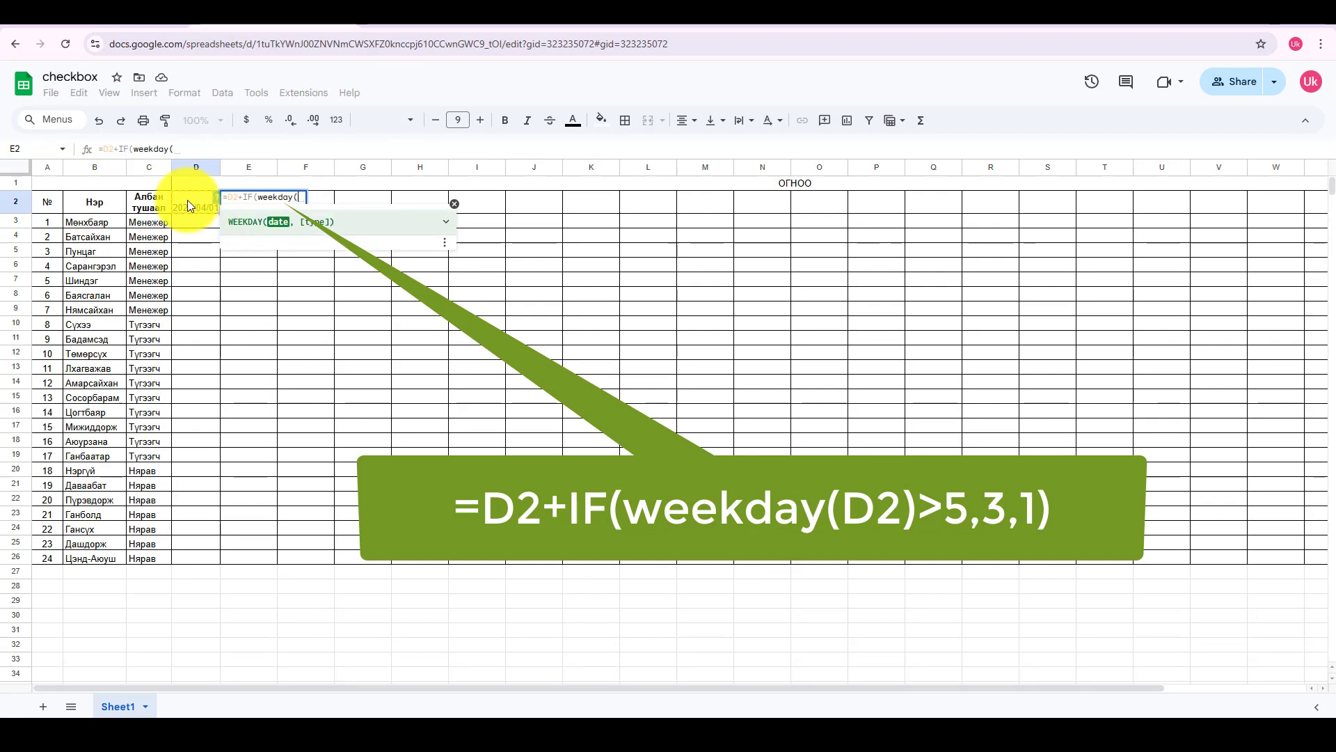
{"action": "left_click", "coordinate": [187, 202]}
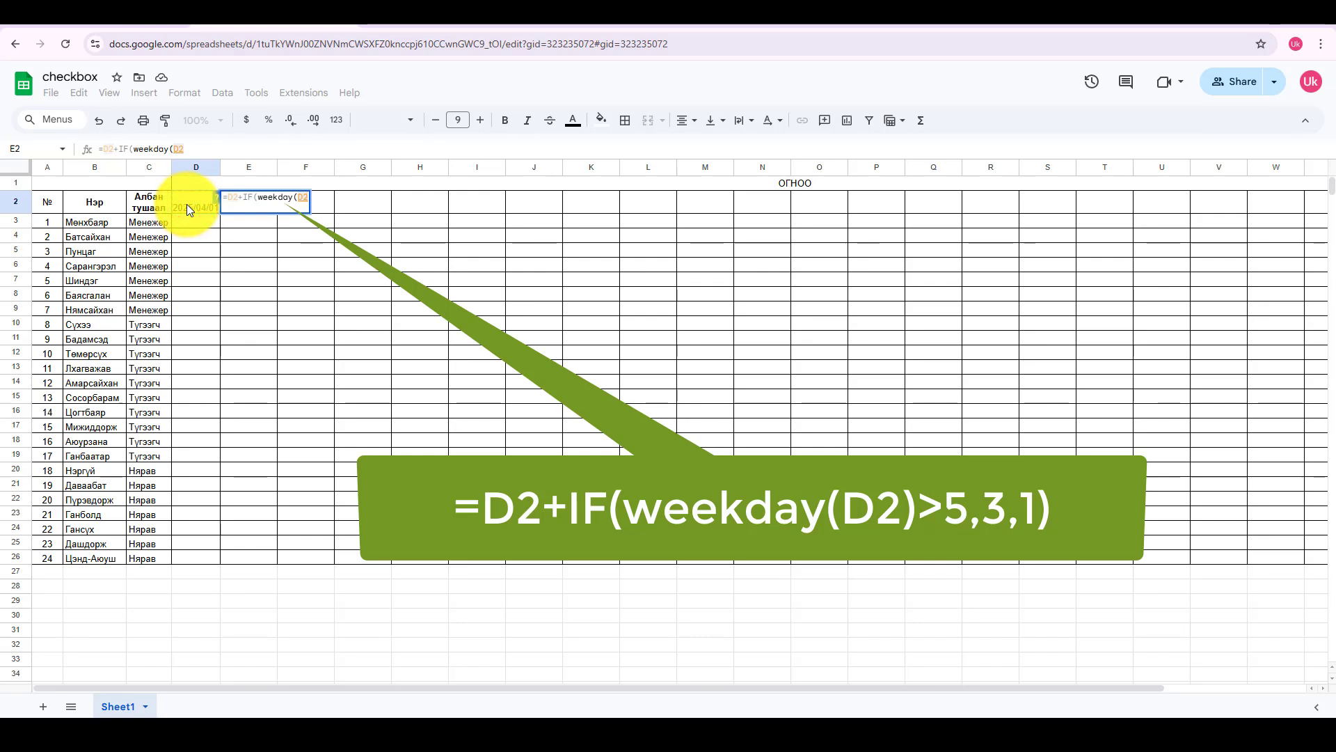
{"action": "type", "text": ")"}
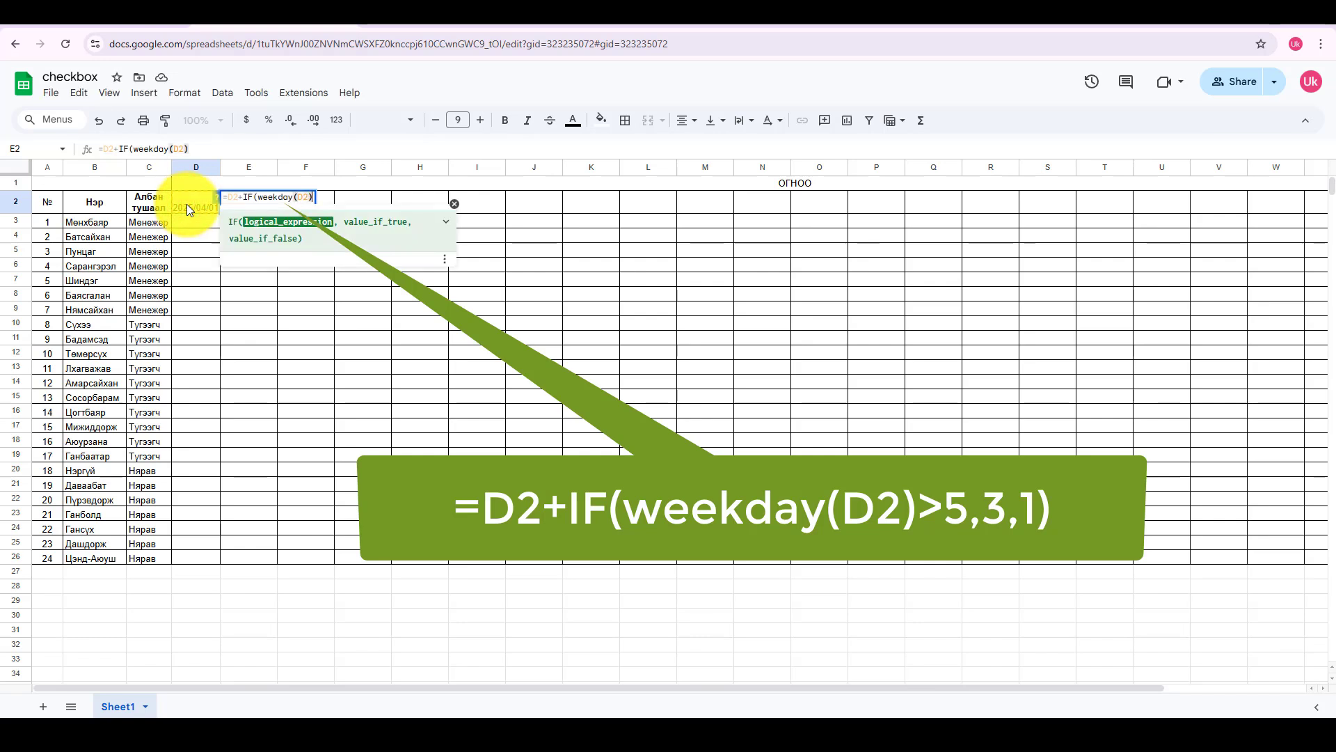
{"action": "type", "text": ">5,3"}
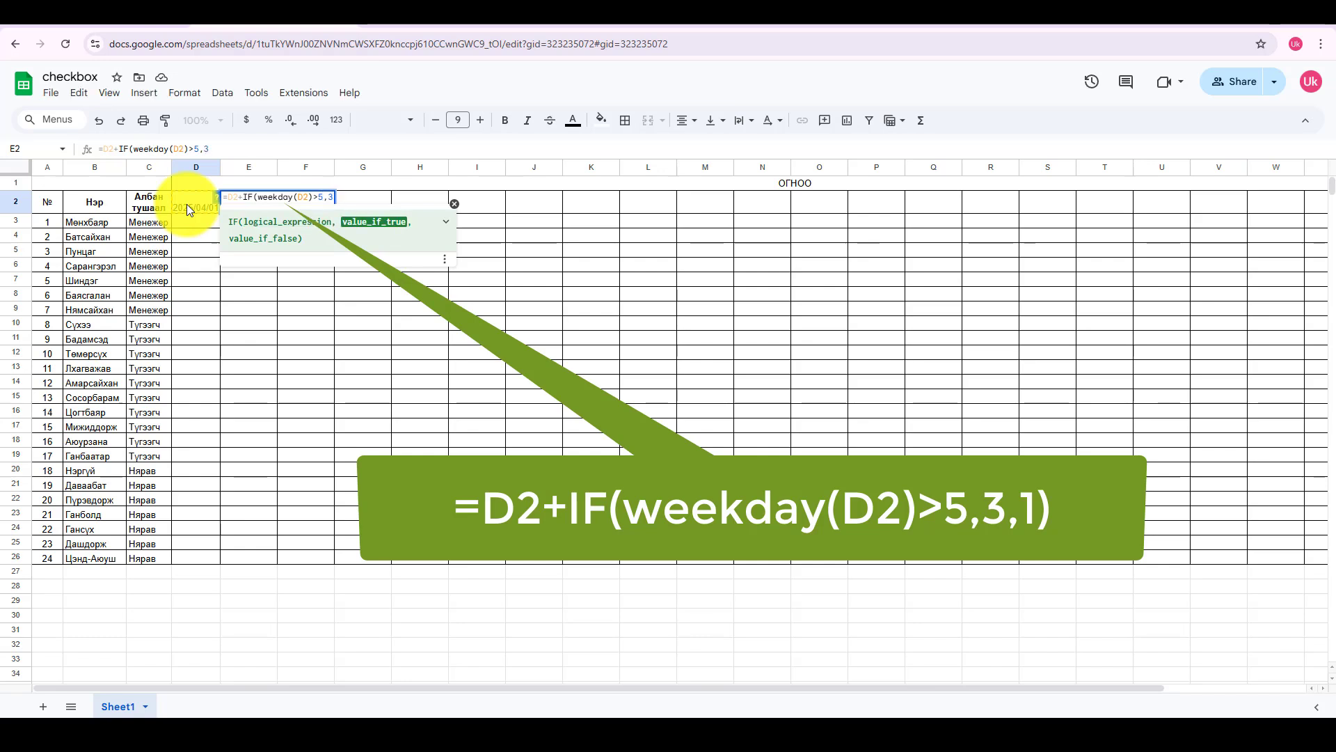
{"action": "type", "text": ",1"}
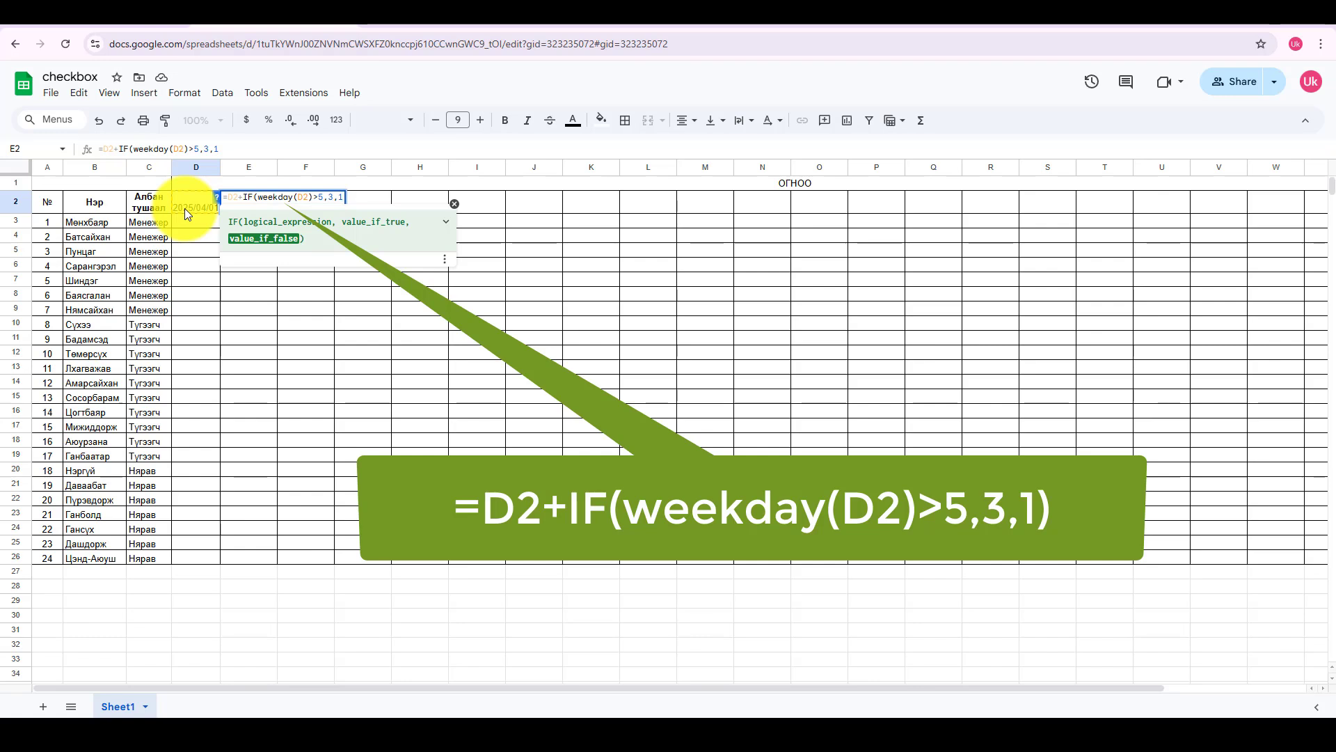
{"action": "type", "text": ")"}
{"action": "key", "text": "Return"}
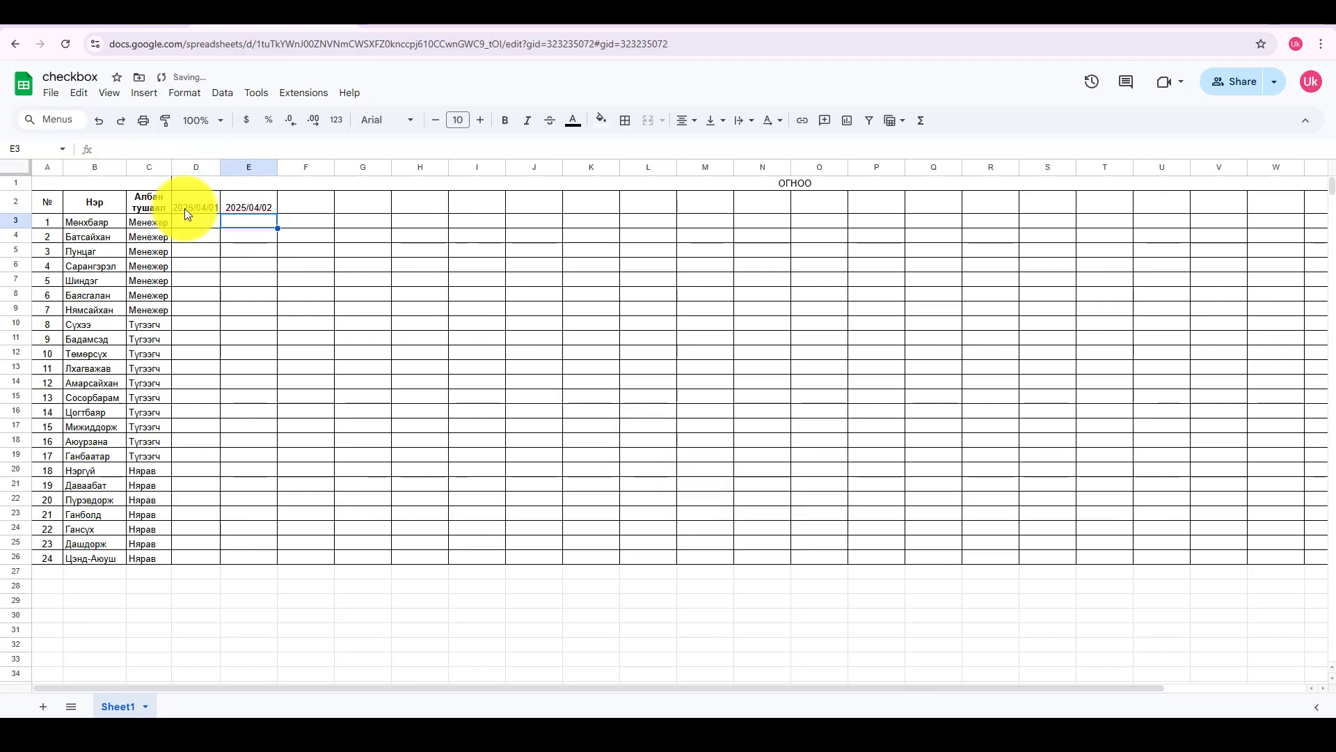
Step: Fill the workday formula from E2 across row 2 up to 2025/04/30 in column Y
{"action": "left_click", "coordinate": [249, 209]}
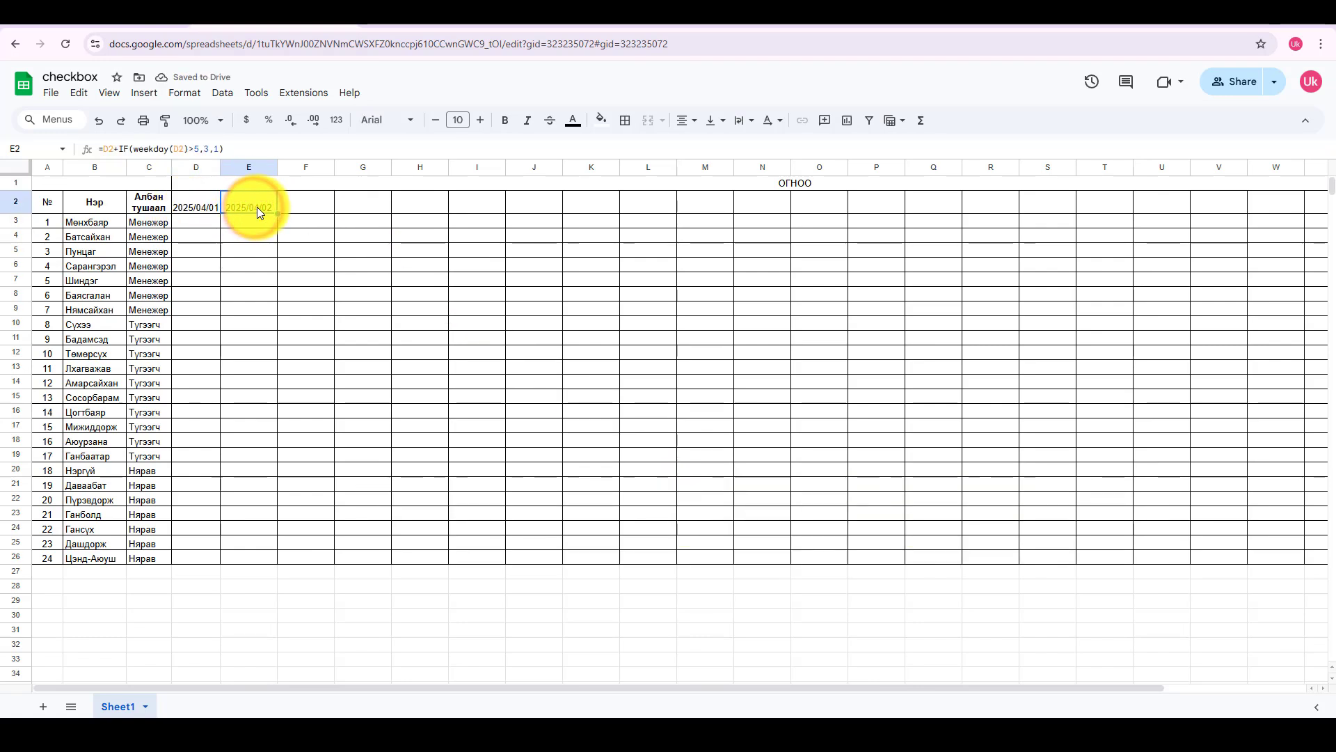
{"action": "left_click_drag", "start_coordinate": [277, 213], "coordinate": [1146, 209]}
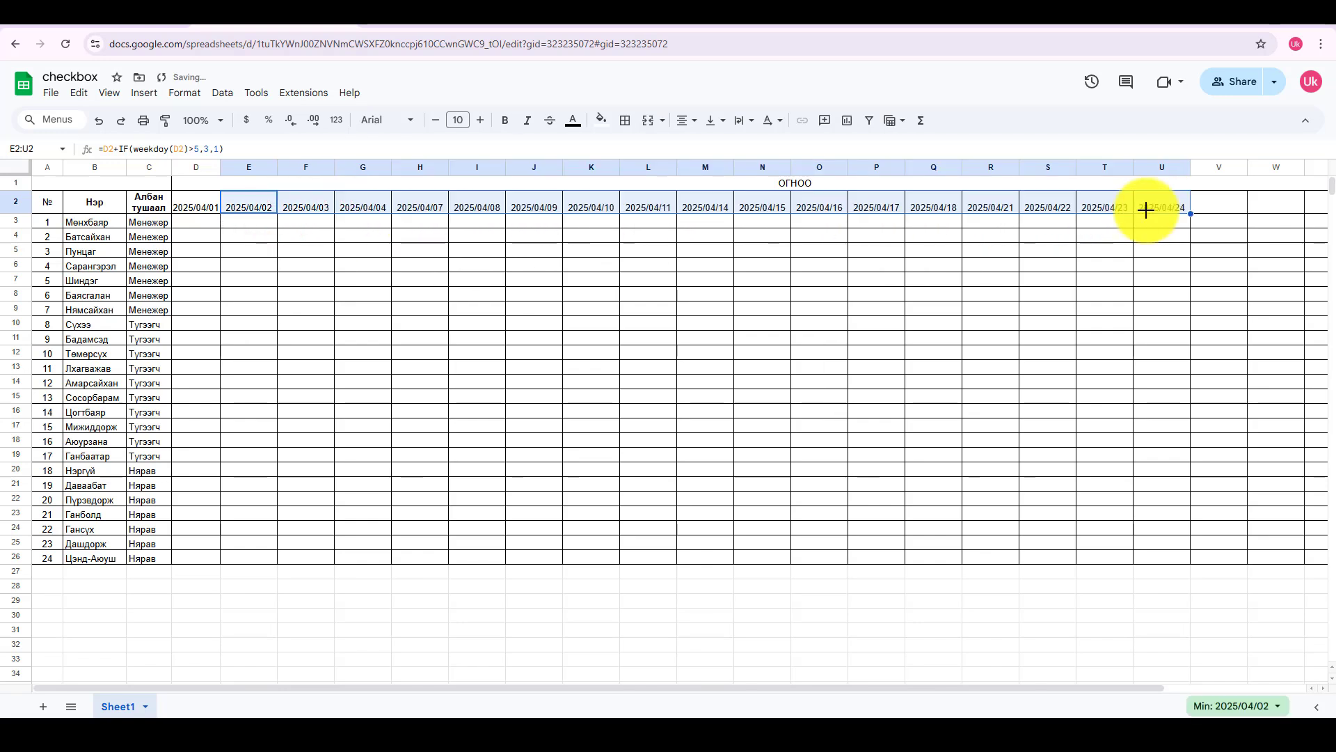
{"action": "left_click", "coordinate": [198, 207]}
{"action": "double_click", "coordinate": [198, 208]}
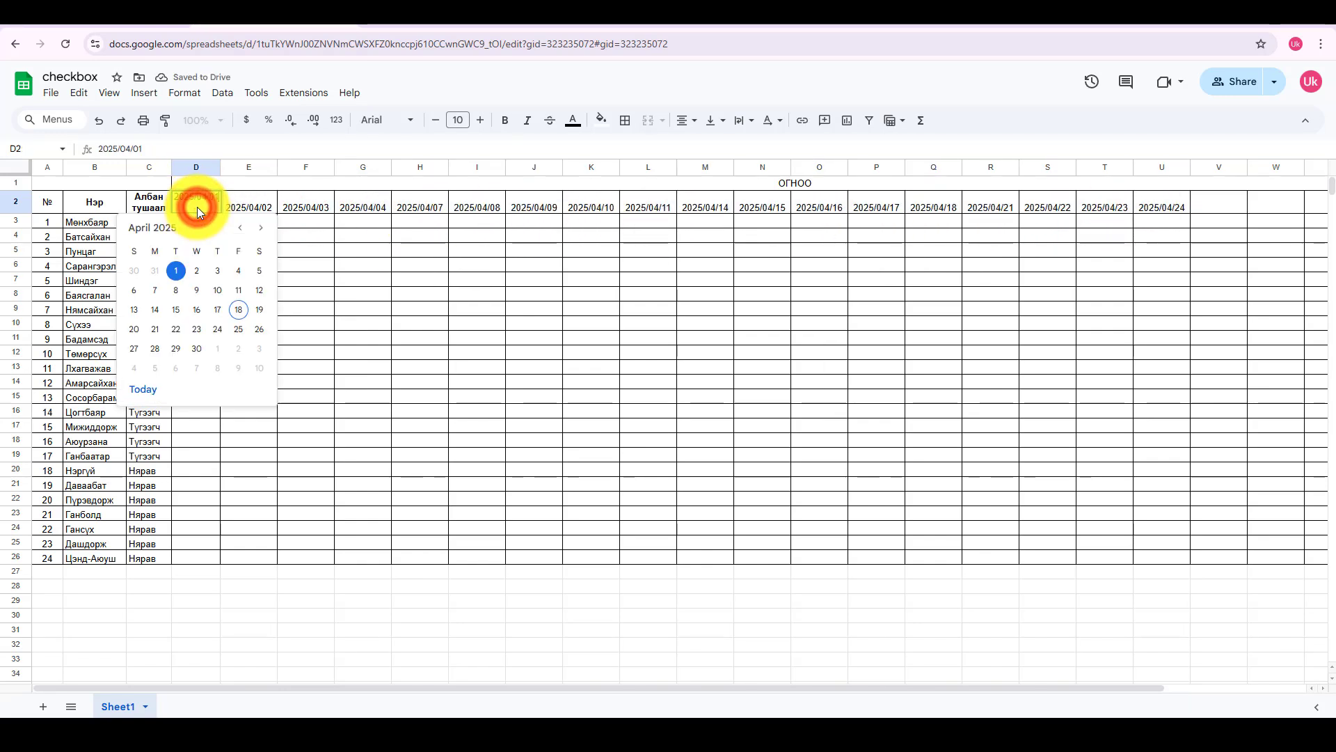
{"action": "left_click", "coordinate": [177, 270]}
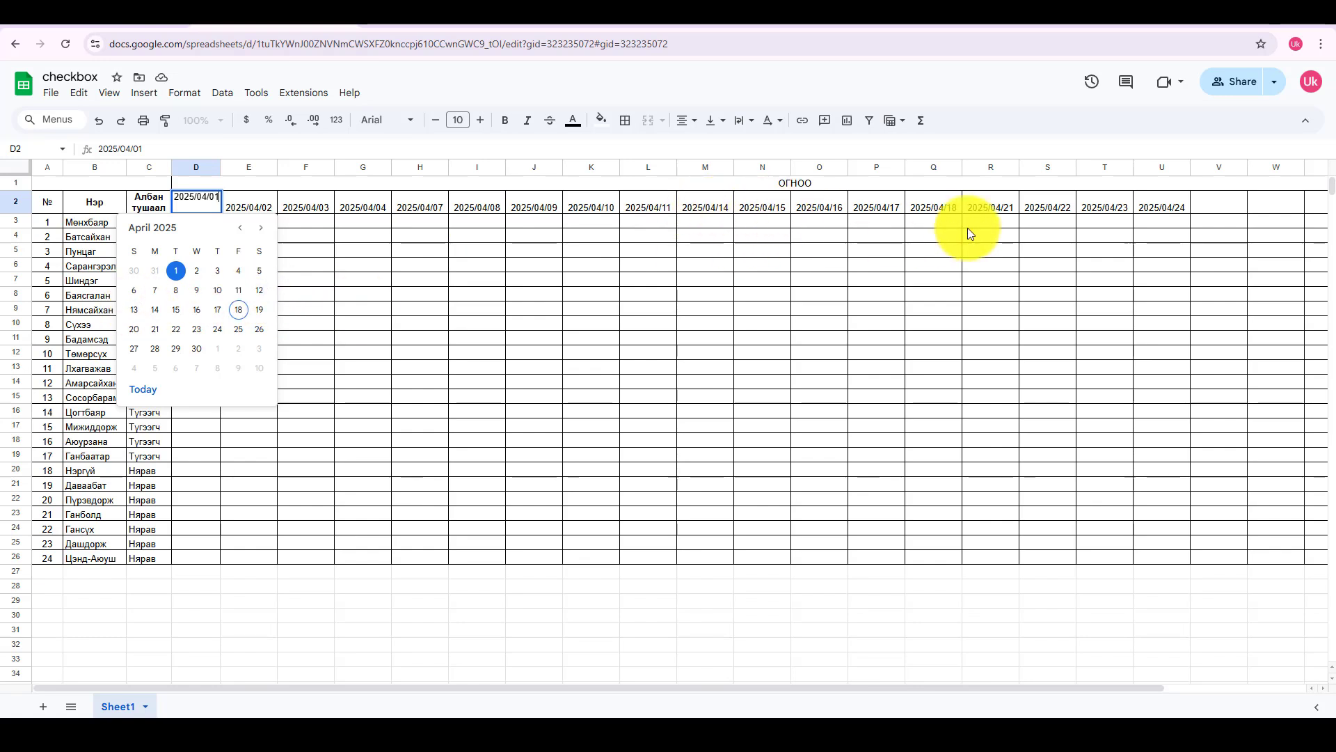
{"action": "left_click", "coordinate": [1176, 209]}
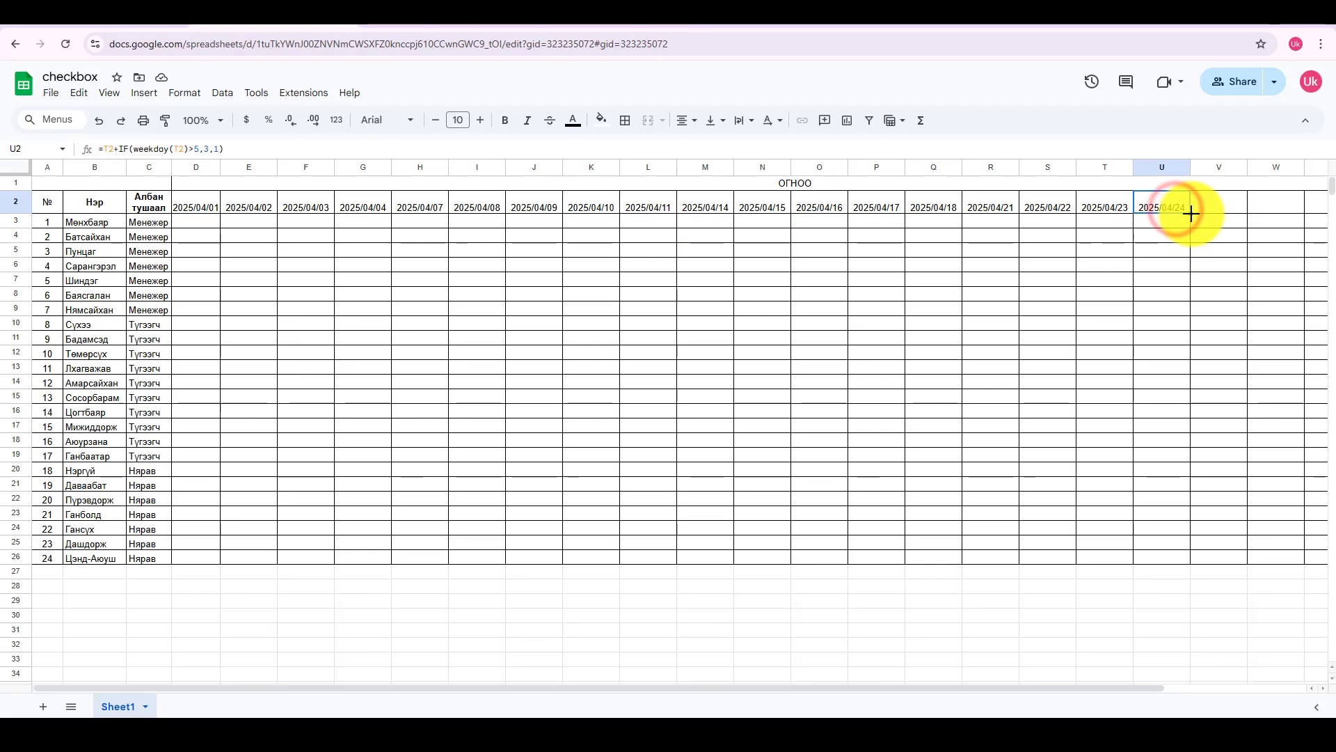
{"action": "left_click_drag", "start_coordinate": [1190, 213], "coordinate": [1302, 218]}
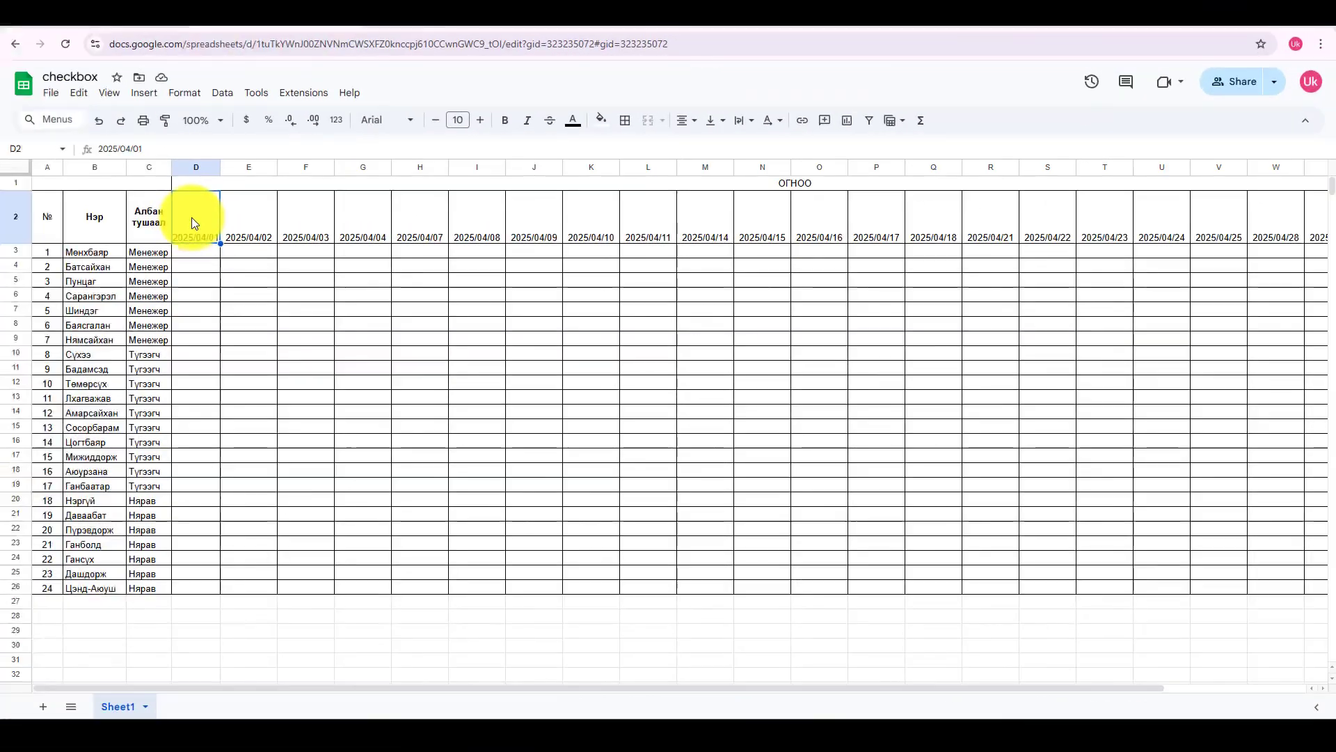
Step: Rotate the dates in D2:Y2 upward to vertical and auto-fit the widths of columns D to Y
{"action": "left_click_drag", "start_coordinate": [195, 223], "coordinate": [1245, 239]}
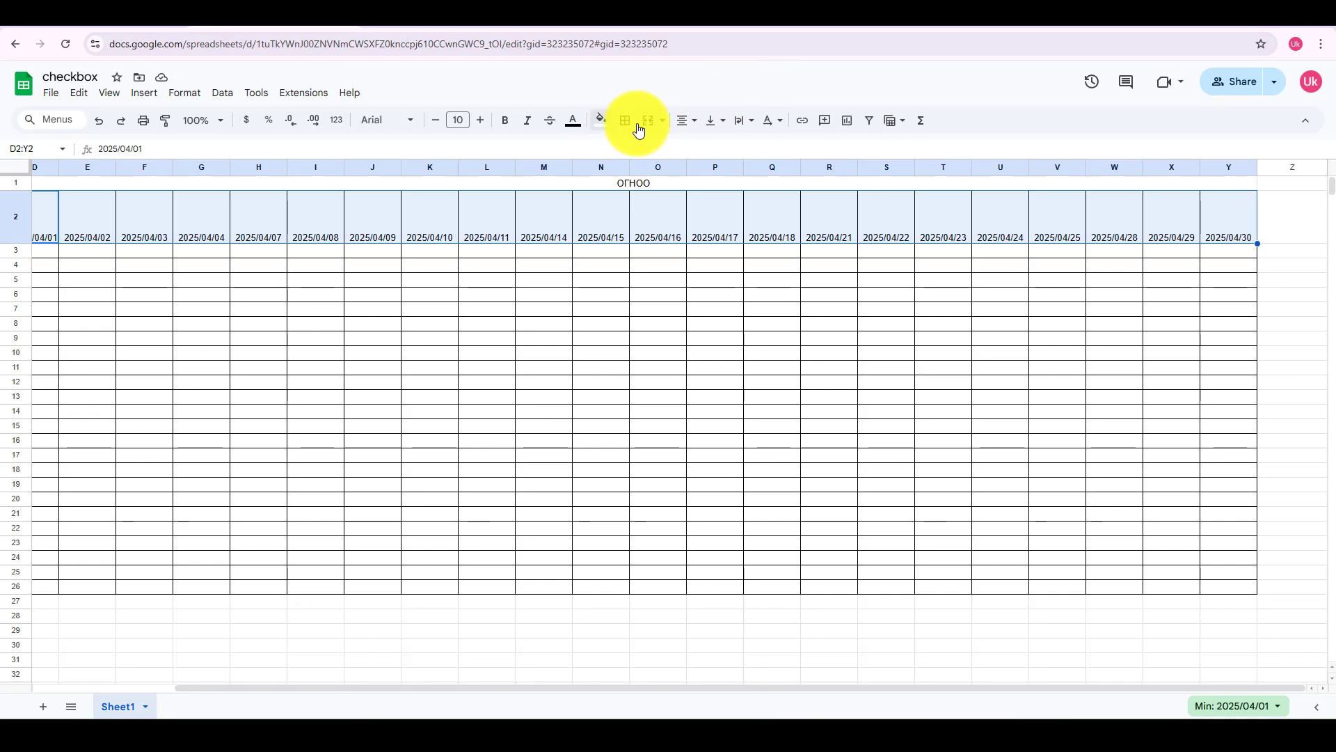
{"action": "left_click", "coordinate": [778, 127]}
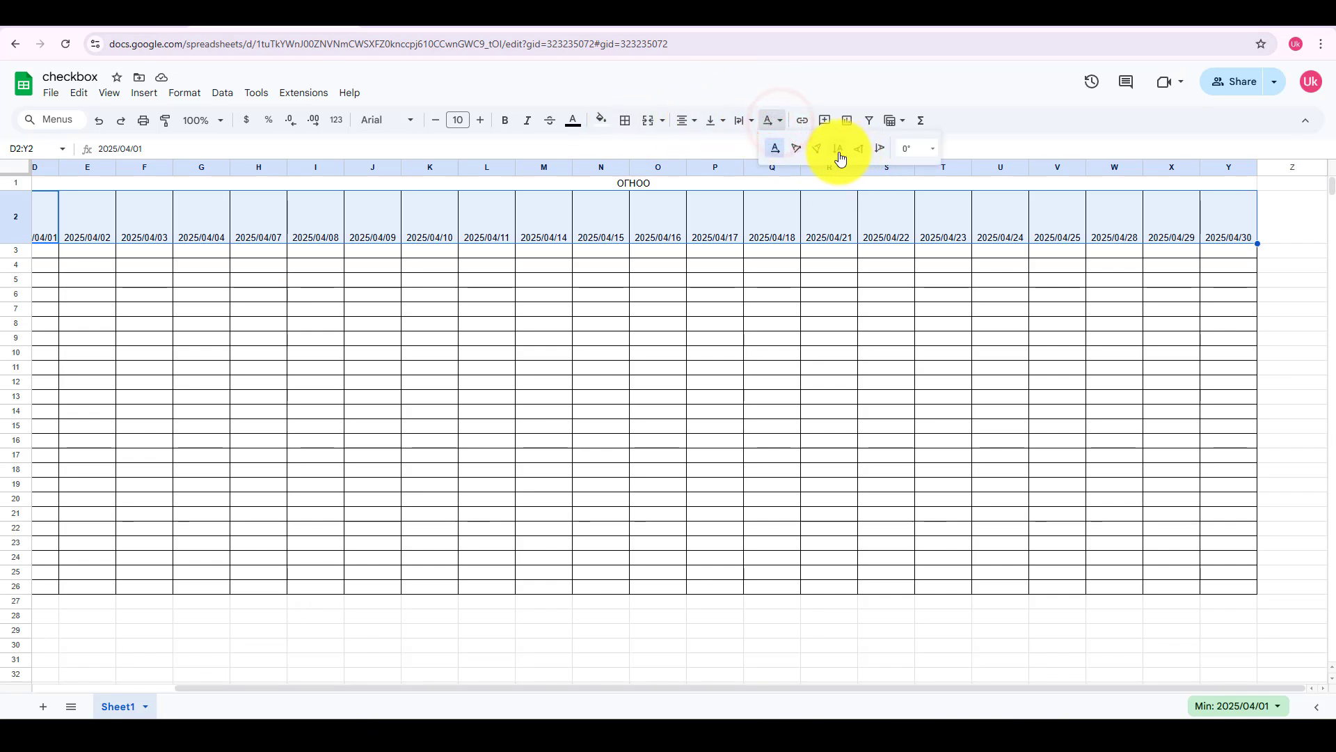
{"action": "left_click", "coordinate": [862, 158]}
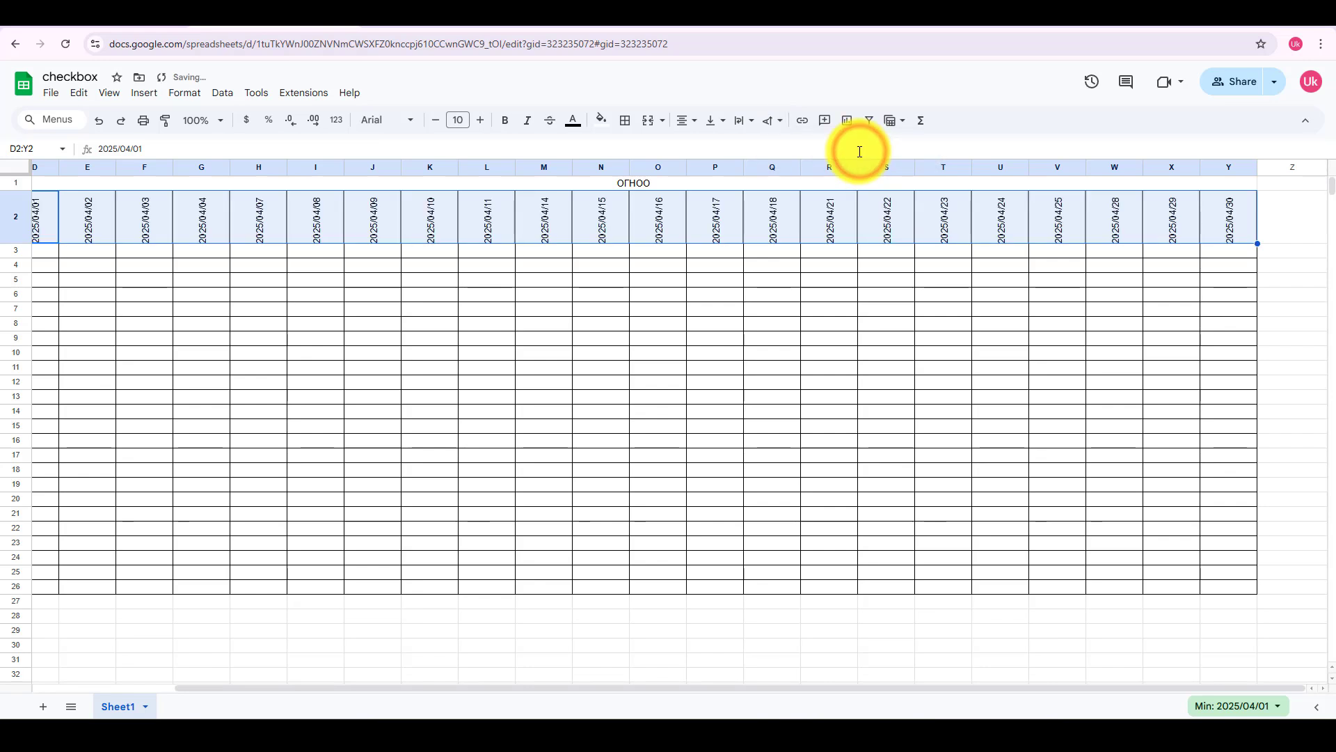
{"action": "left_click_drag", "start_coordinate": [1224, 172], "coordinate": [225, 167]}
{"action": "double_click", "coordinate": [219, 168]}
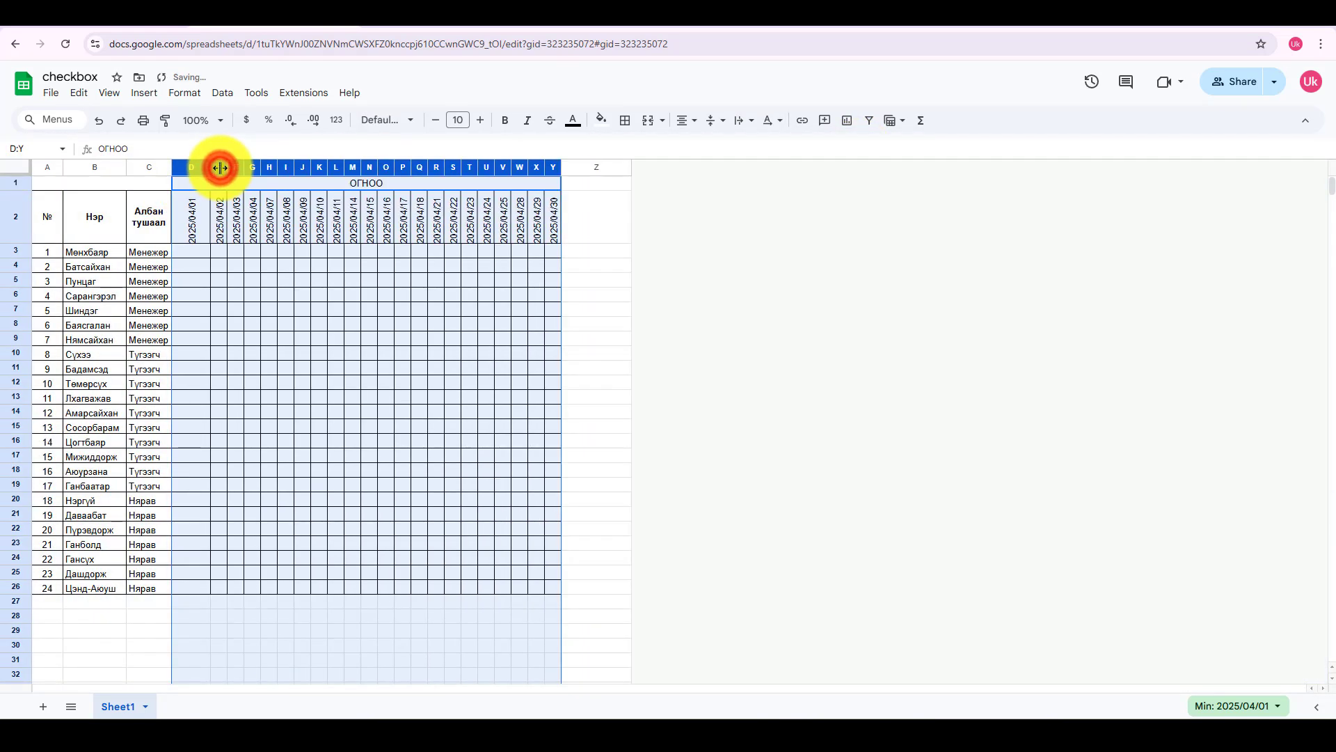
Step: Insert checkboxes in the attendance range D3:Y26
{"action": "left_click", "coordinate": [193, 249]}
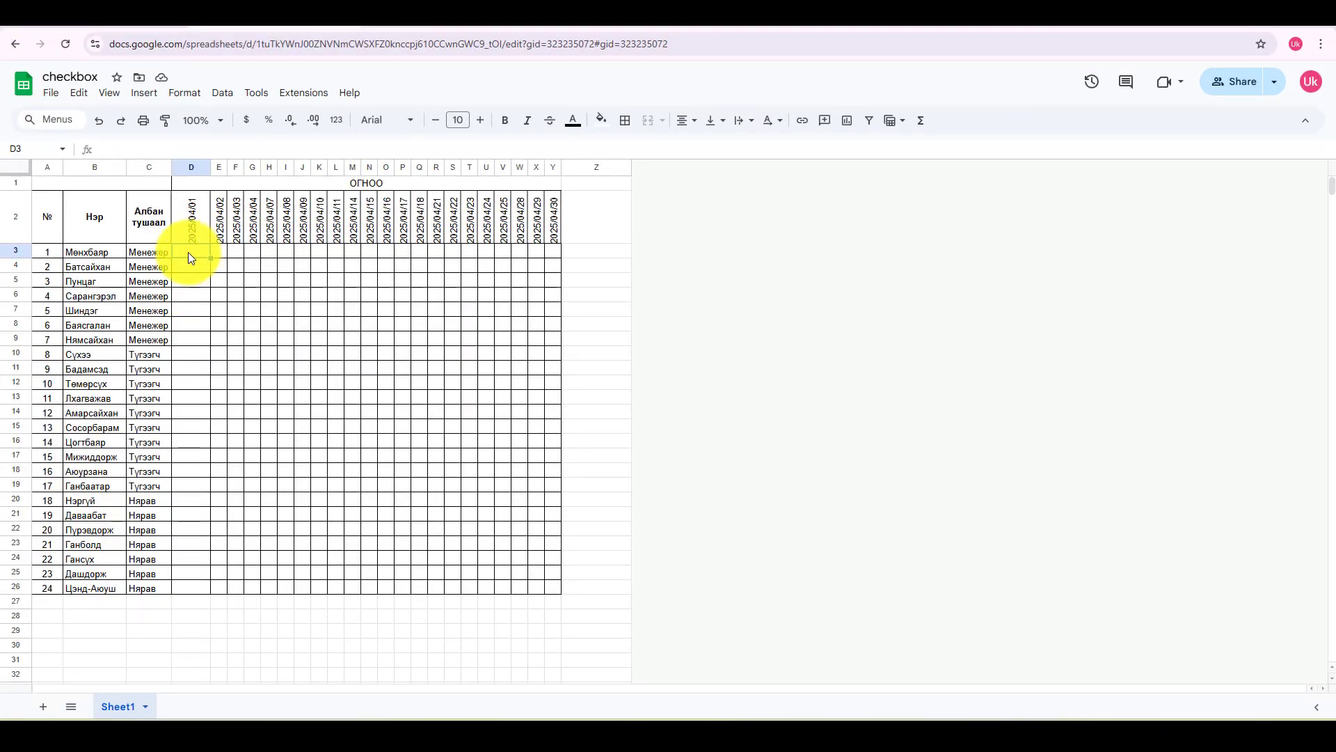
{"action": "mouse_move", "coordinate": [191, 257]}
{"action": "left_mouse_down"}
{"action": "mouse_move", "coordinate": [260, 263]}
{"action": "mouse_move", "coordinate": [501, 364]}
{"action": "mouse_move", "coordinate": [557, 483]}
{"action": "mouse_move", "coordinate": [552, 591]}
{"action": "left_mouse_up"}
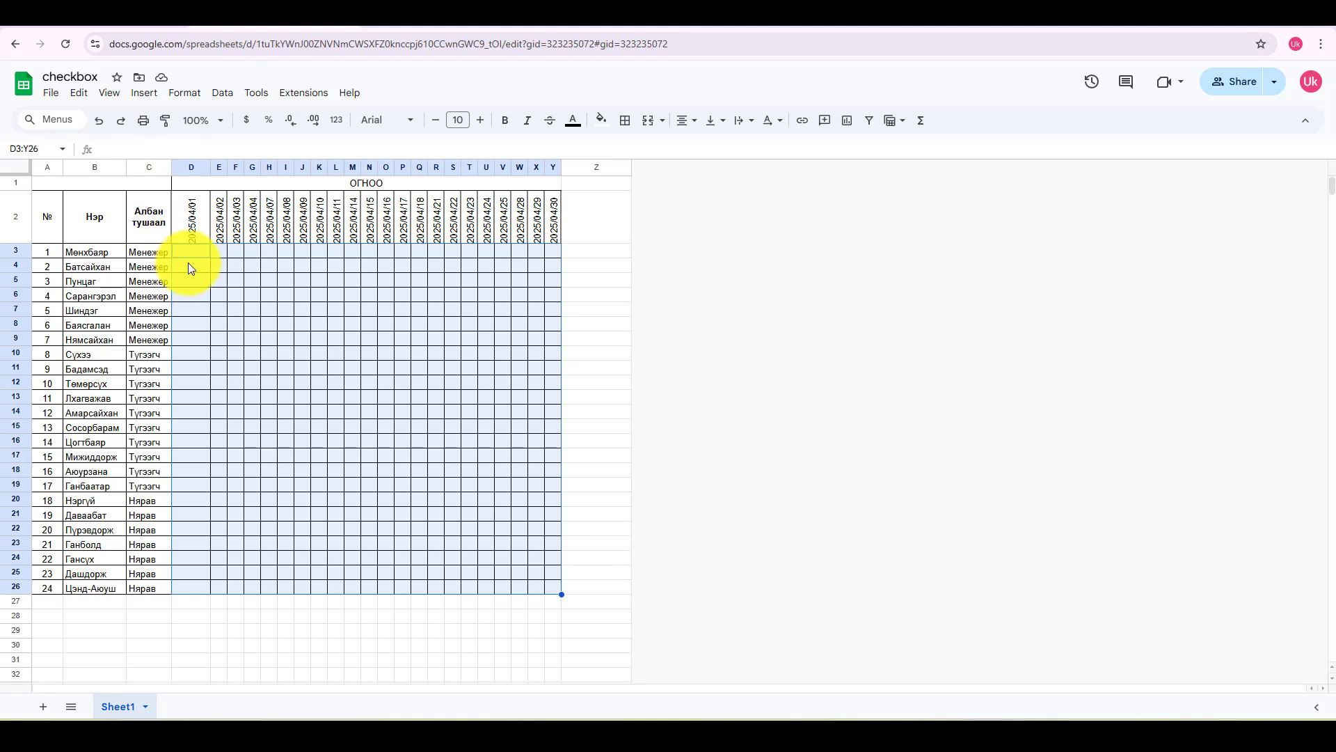
{"action": "left_click", "coordinate": [146, 93]}
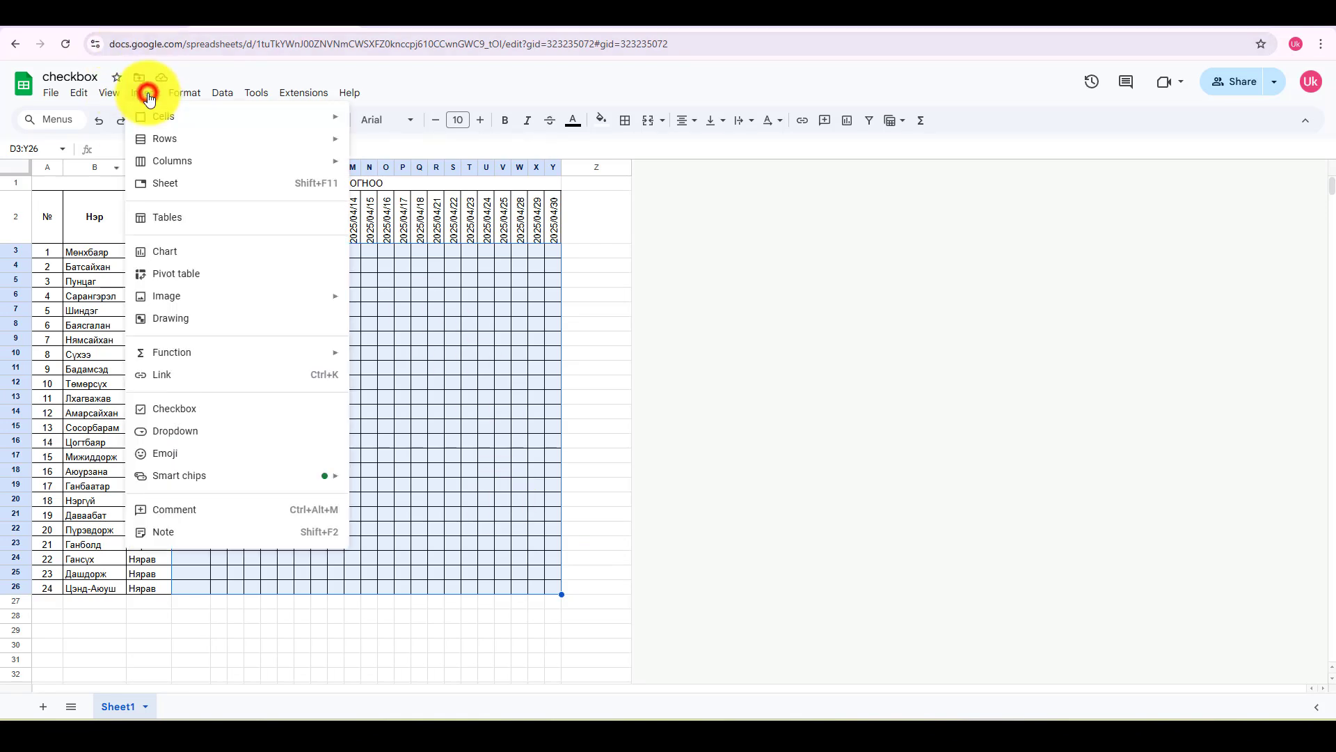
{"action": "left_click", "coordinate": [174, 411]}
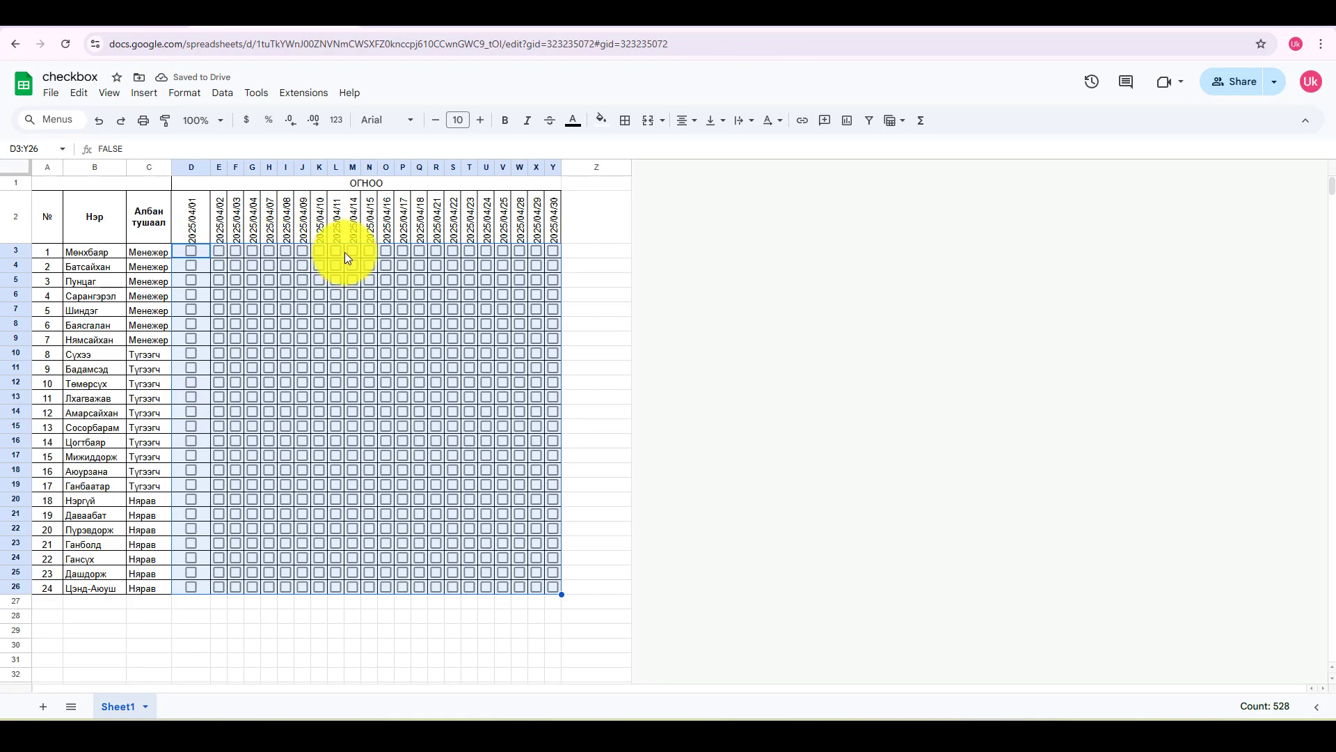
Step: Tick the first employee's checkboxes in row 3 for 2025/04/01 through 2025/04/08
{"action": "left_click", "coordinate": [190, 252]}
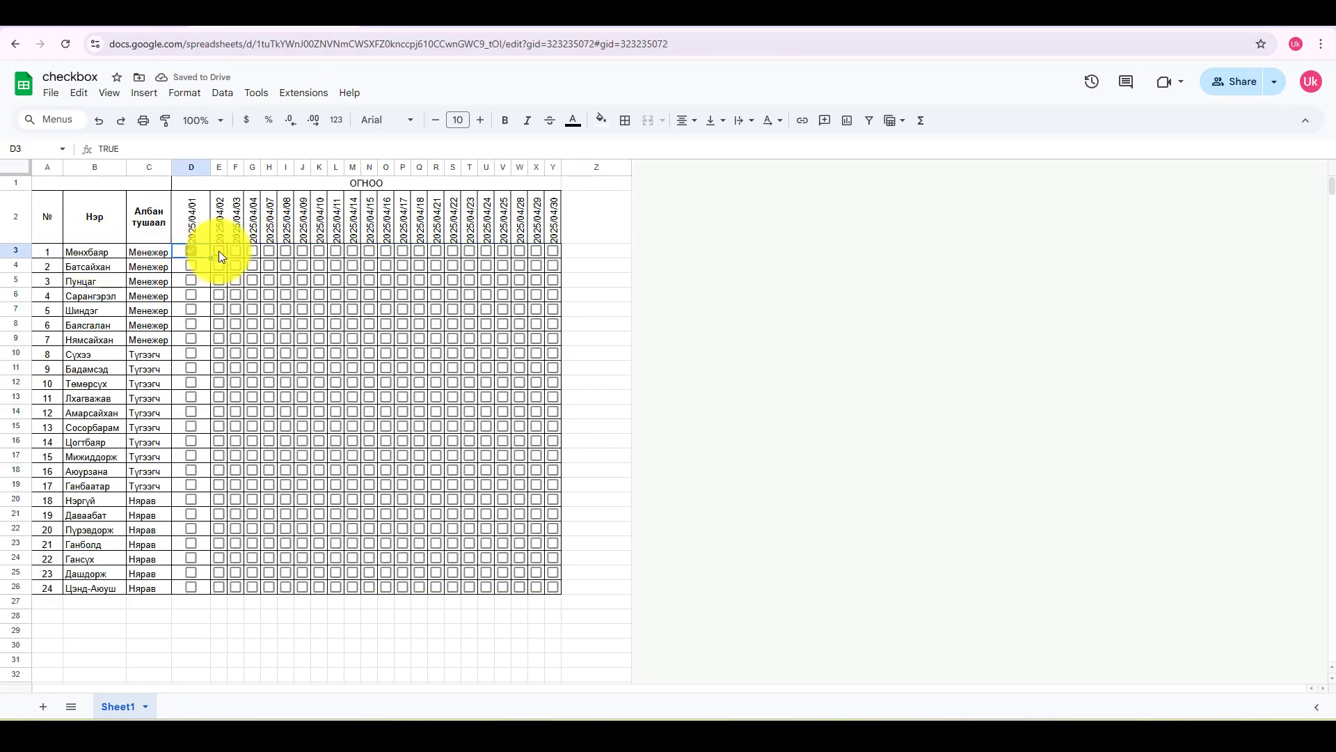
{"action": "left_click", "coordinate": [219, 251]}
{"action": "left_click", "coordinate": [236, 252]}
{"action": "left_click", "coordinate": [252, 251]}
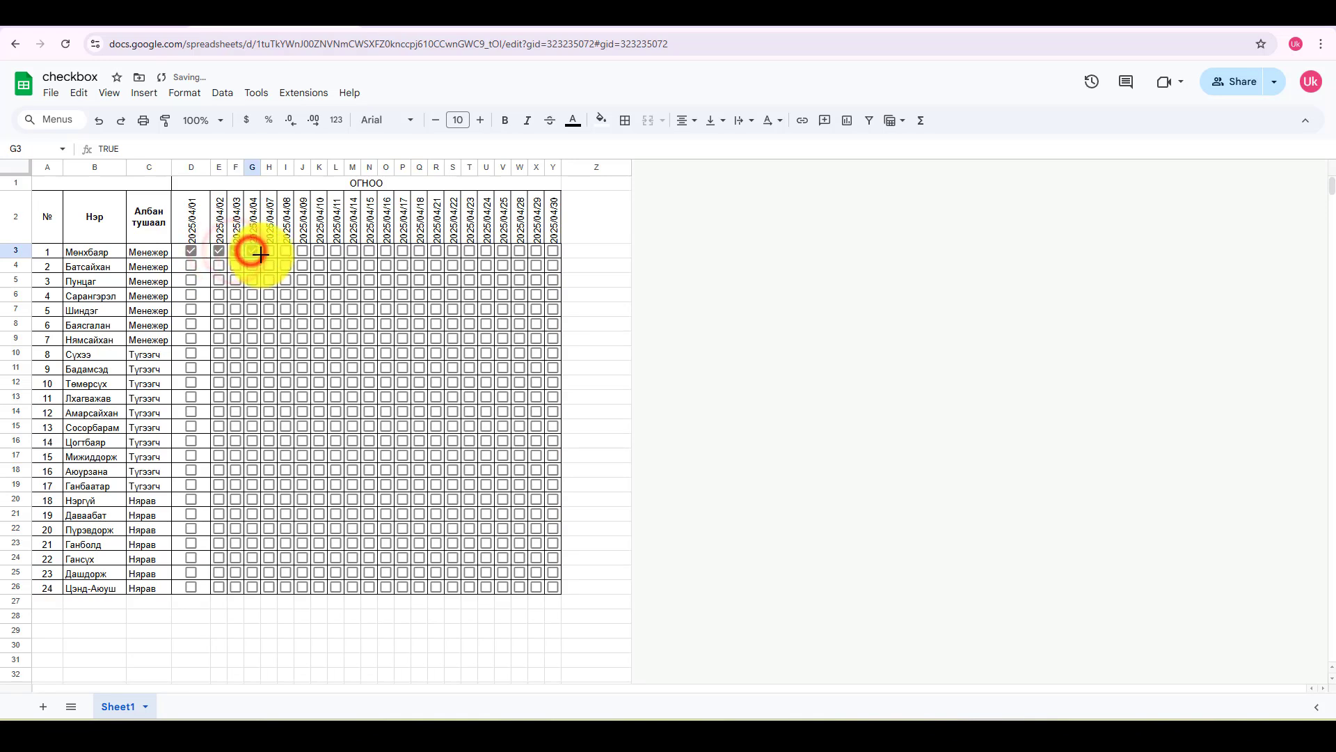
{"action": "left_click", "coordinate": [269, 251]}
{"action": "left_click", "coordinate": [285, 252]}
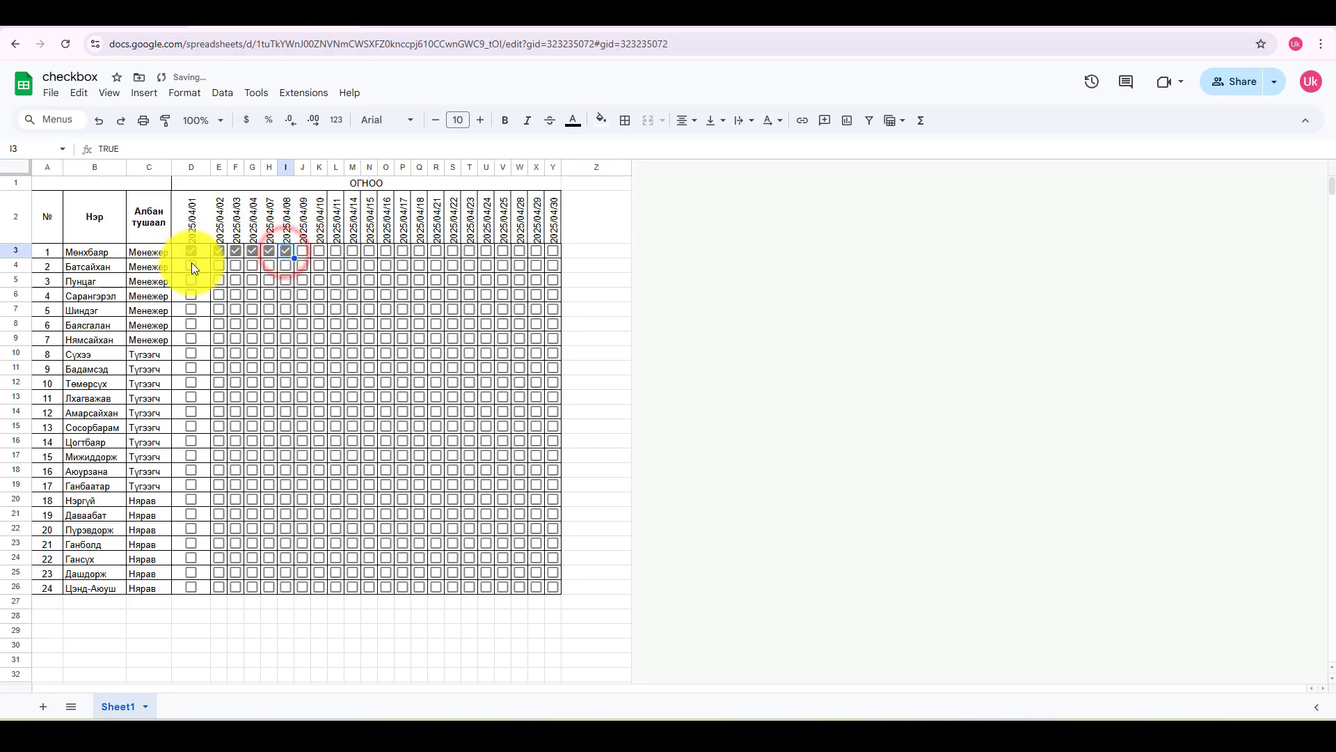
Step: Tick sample attendance checkboxes in cells E7, I9, F13 and I14
{"action": "left_click", "coordinate": [220, 309]}
{"action": "left_click", "coordinate": [286, 339]}
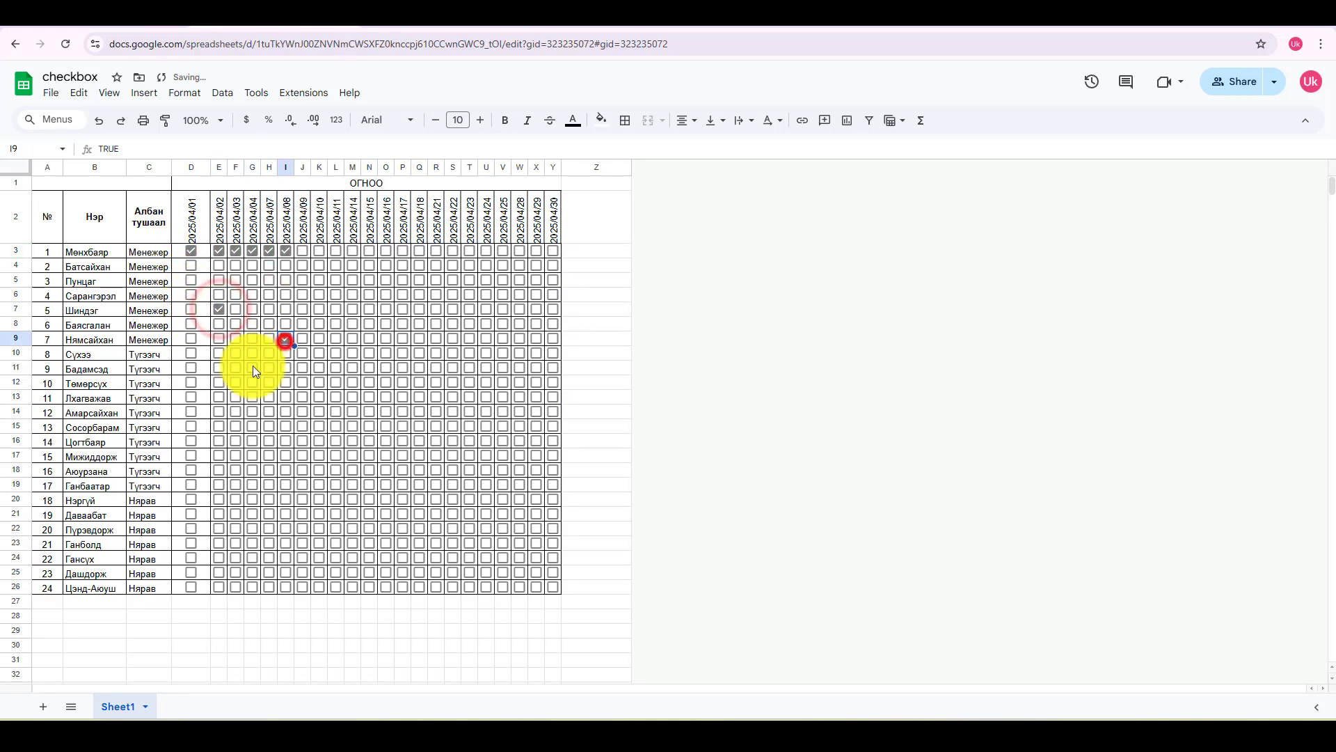
{"action": "left_click", "coordinate": [235, 397]}
{"action": "left_click", "coordinate": [284, 411]}
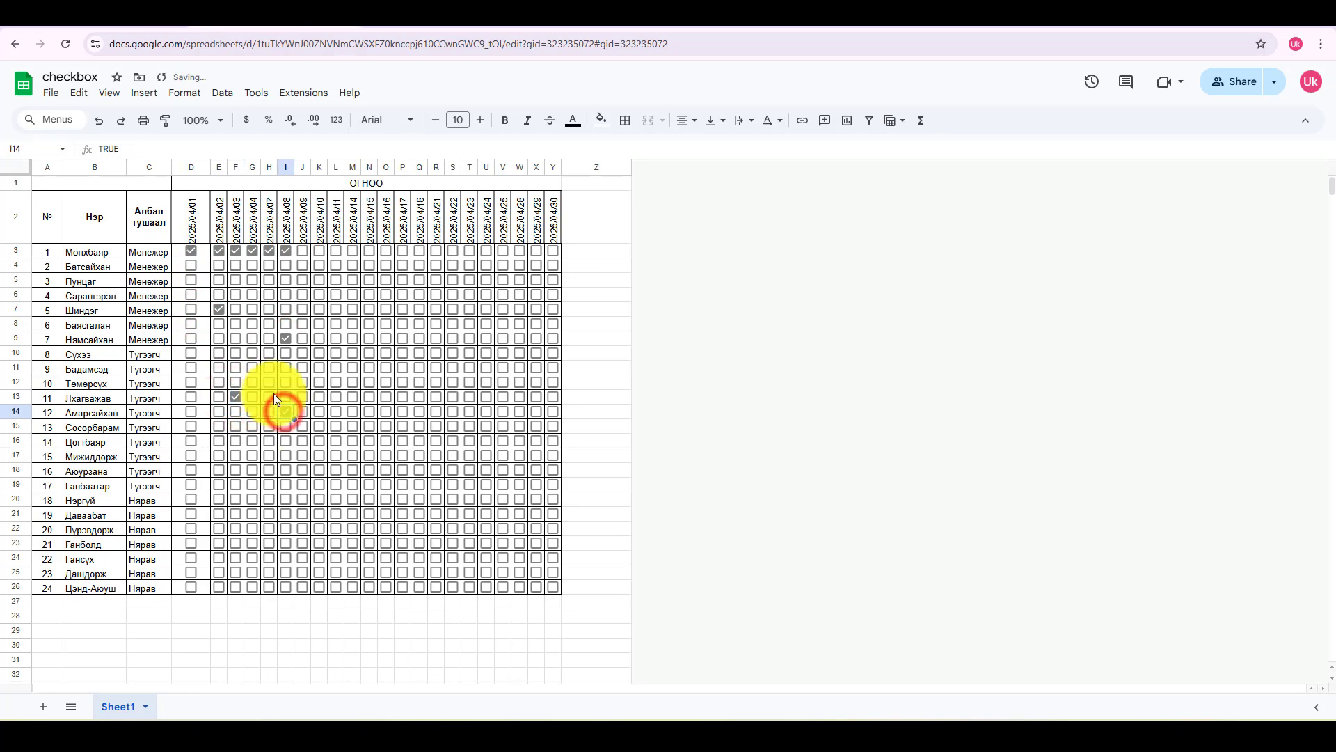
Step: Enter =SUM(countif(D3:Y3,true)) in Z3 to count the first employee's ticked days
{"action": "left_click", "coordinate": [589, 257]}
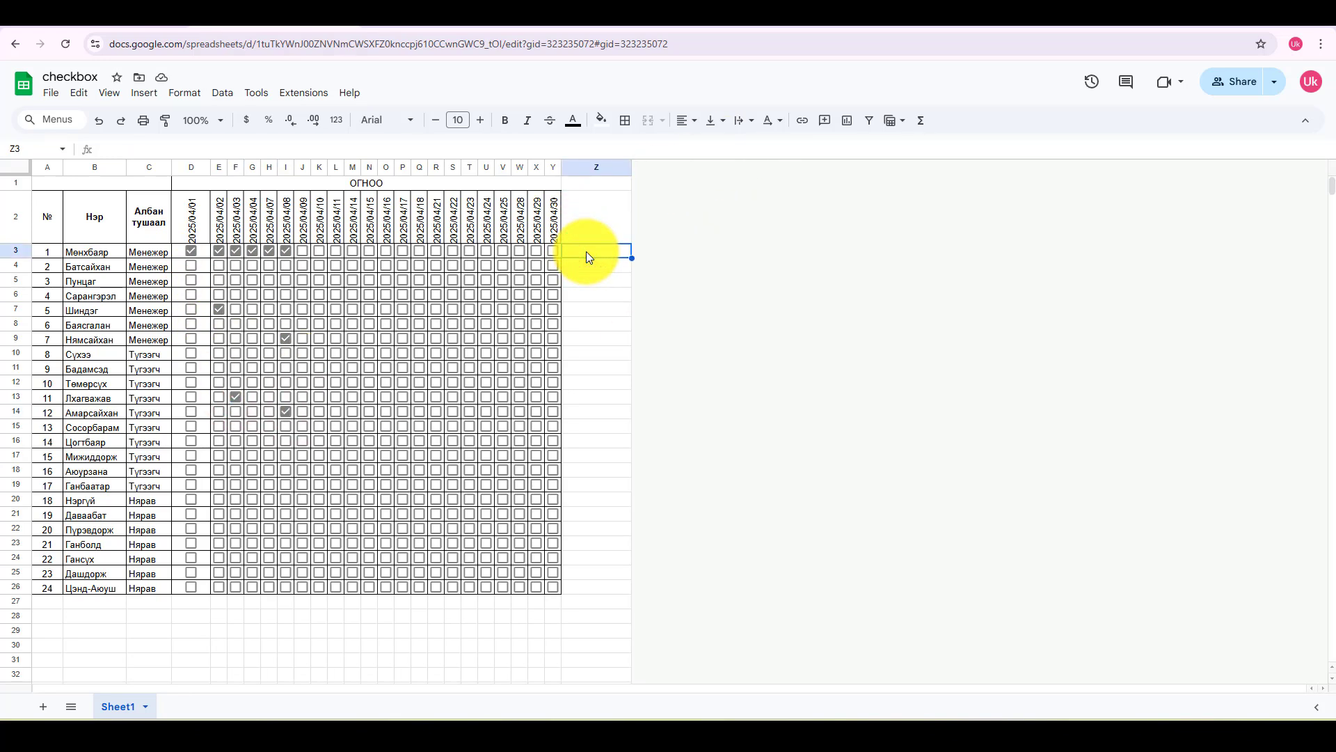
{"action": "type", "text": "="}
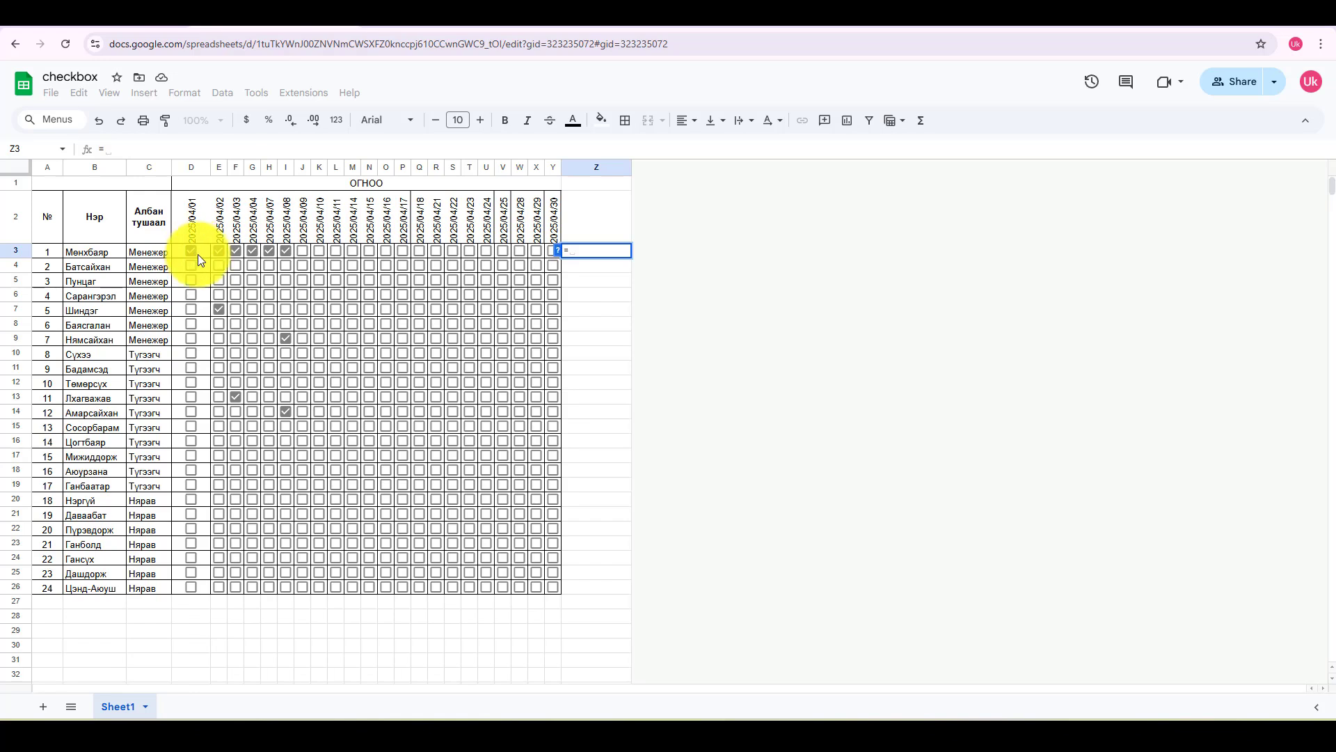
{"action": "type", "text": "SUM("}
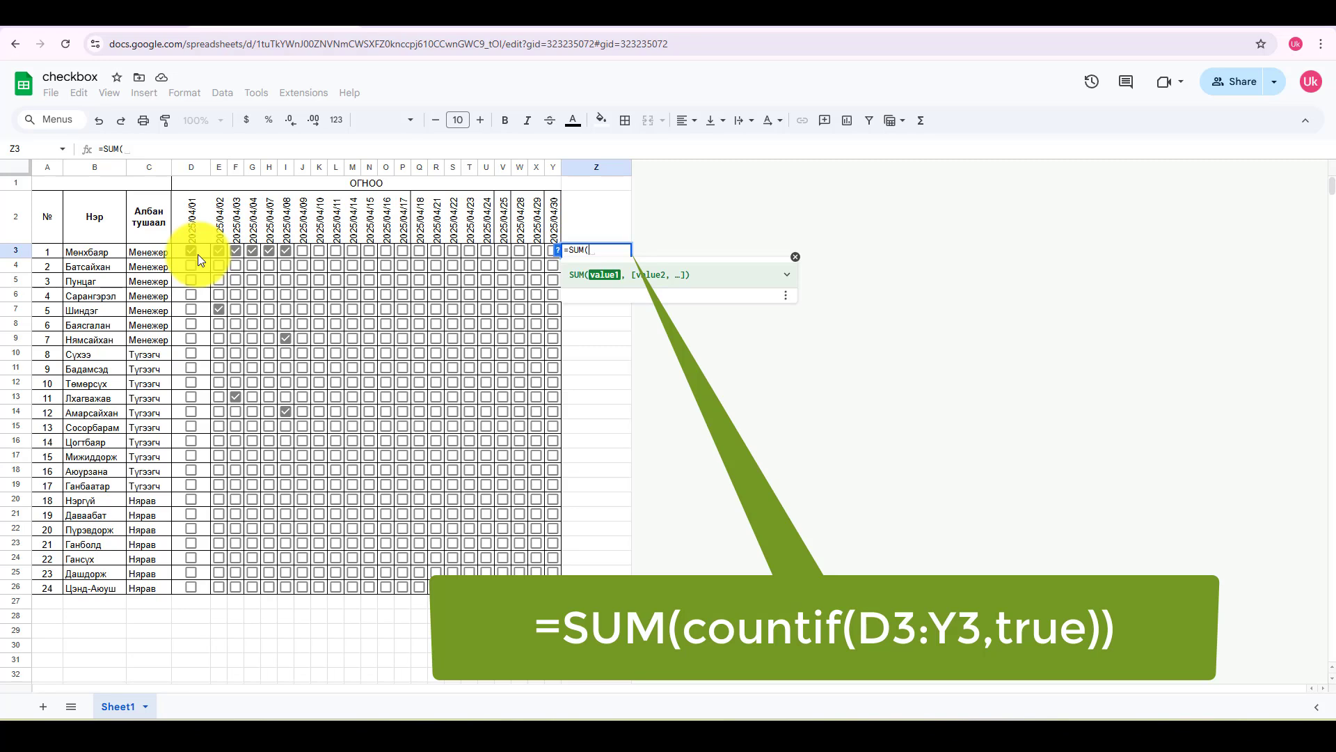
{"action": "type", "text": "count"}
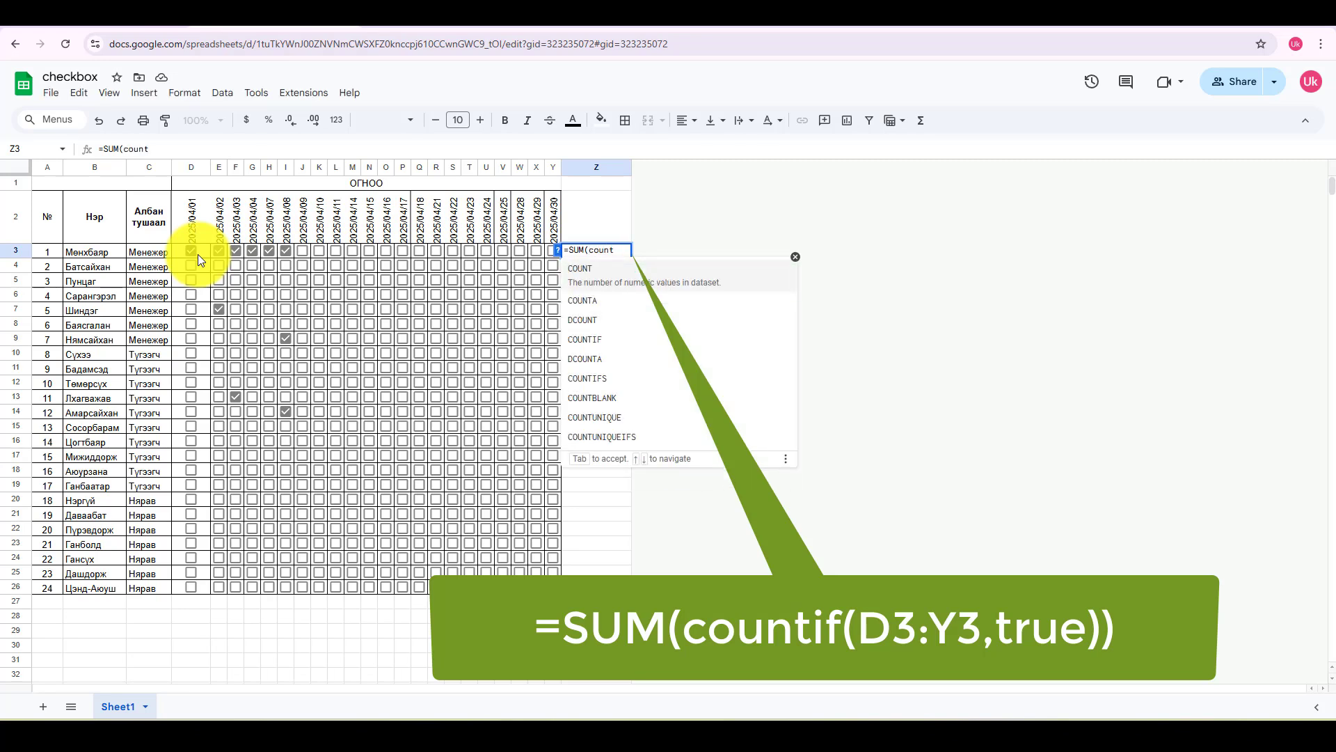
{"action": "type", "text": "if"}
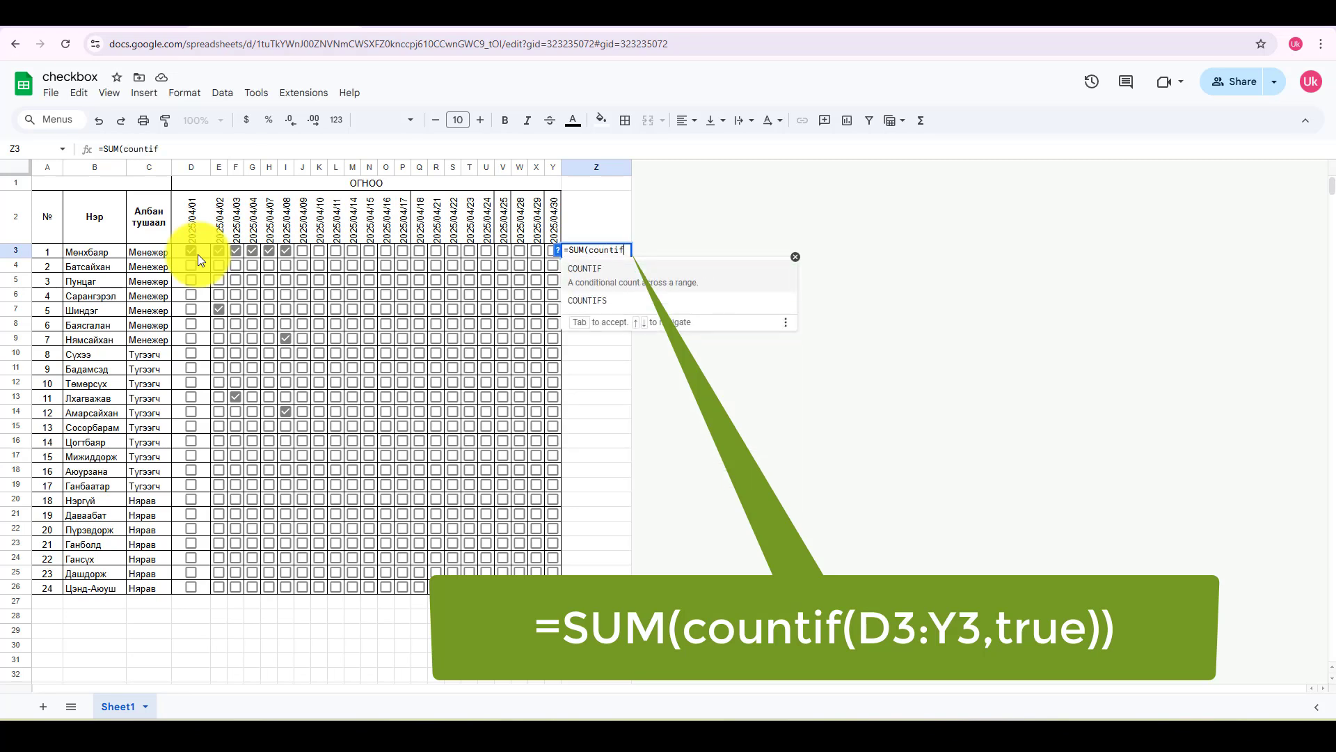
{"action": "type", "text": "("}
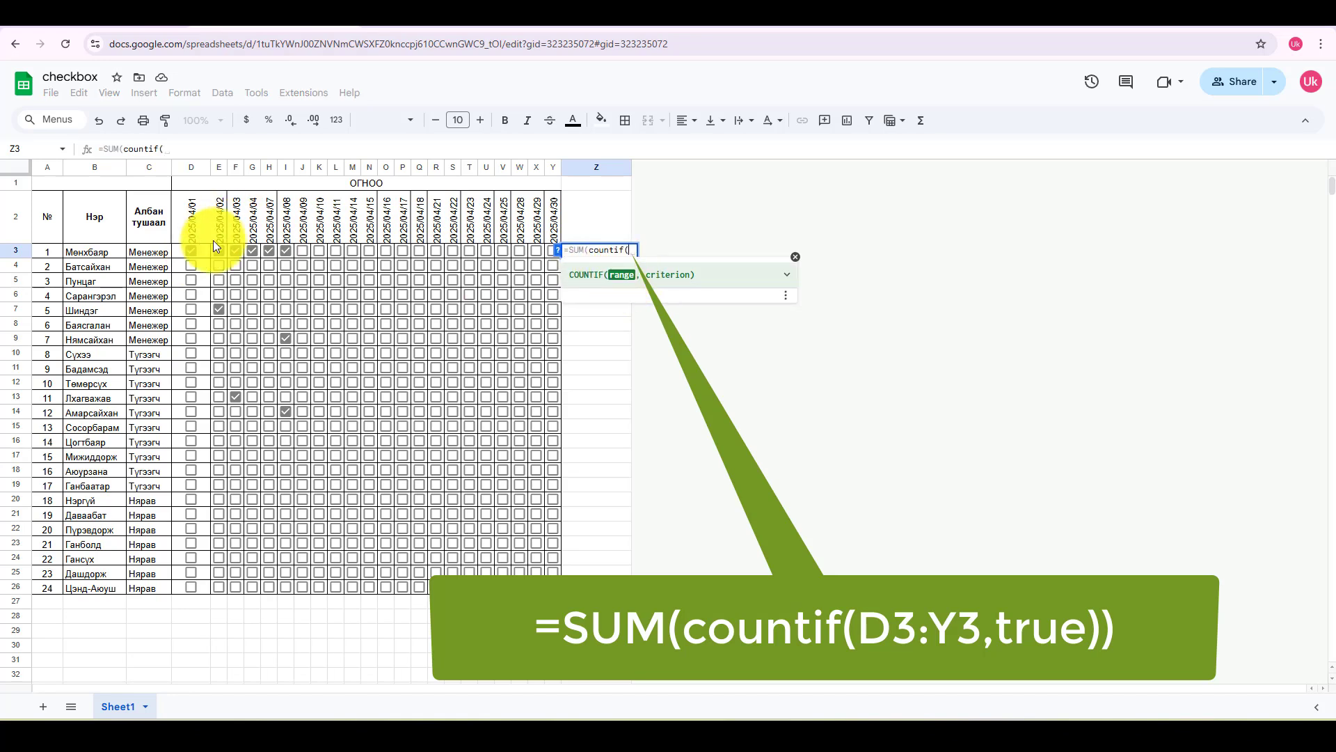
{"action": "left_click_drag", "start_coordinate": [202, 249], "coordinate": [549, 246]}
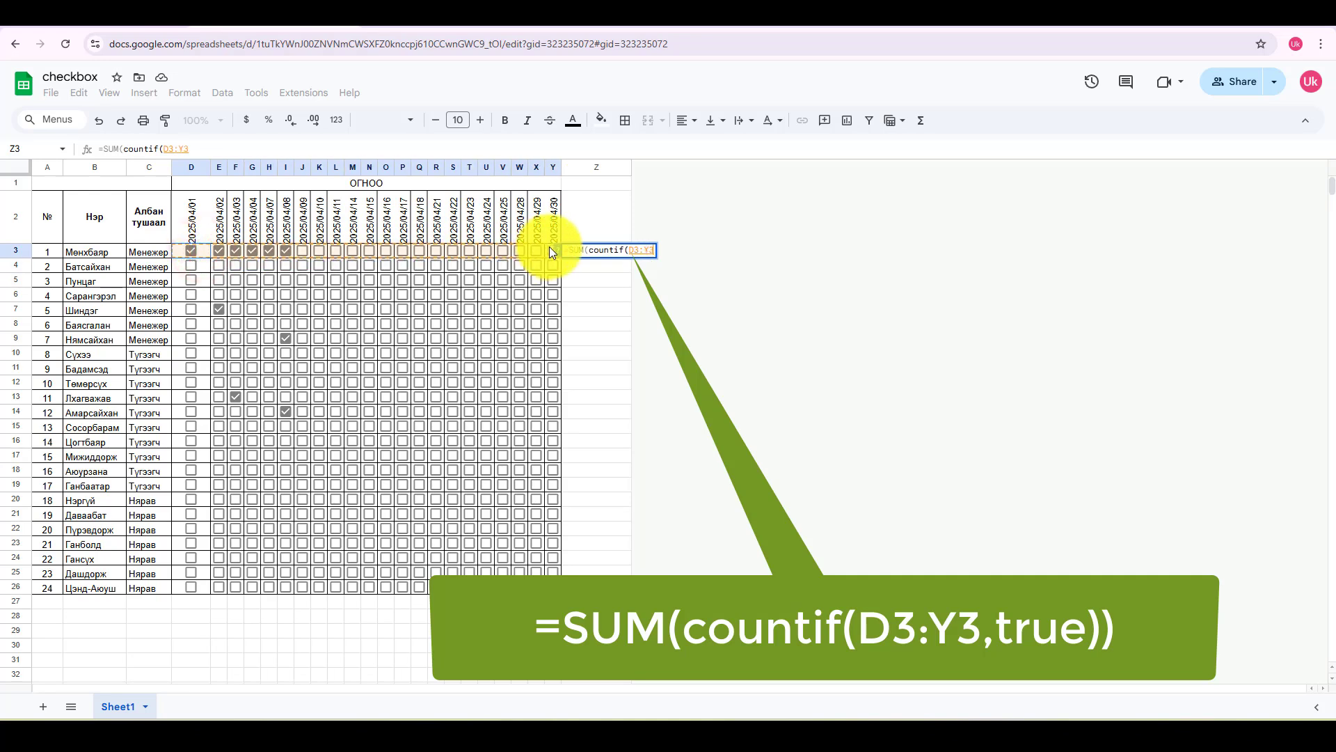
{"action": "type", "text": ","}
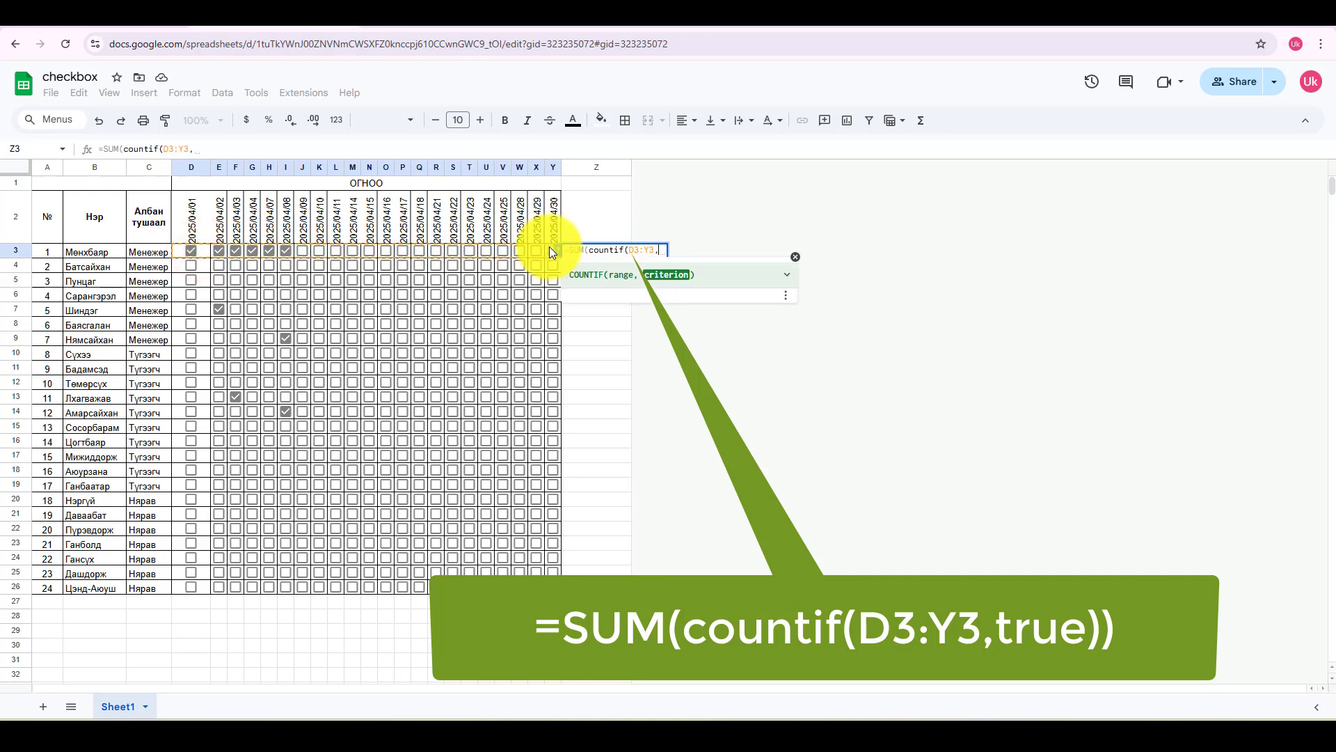
{"action": "type", "text": "true"}
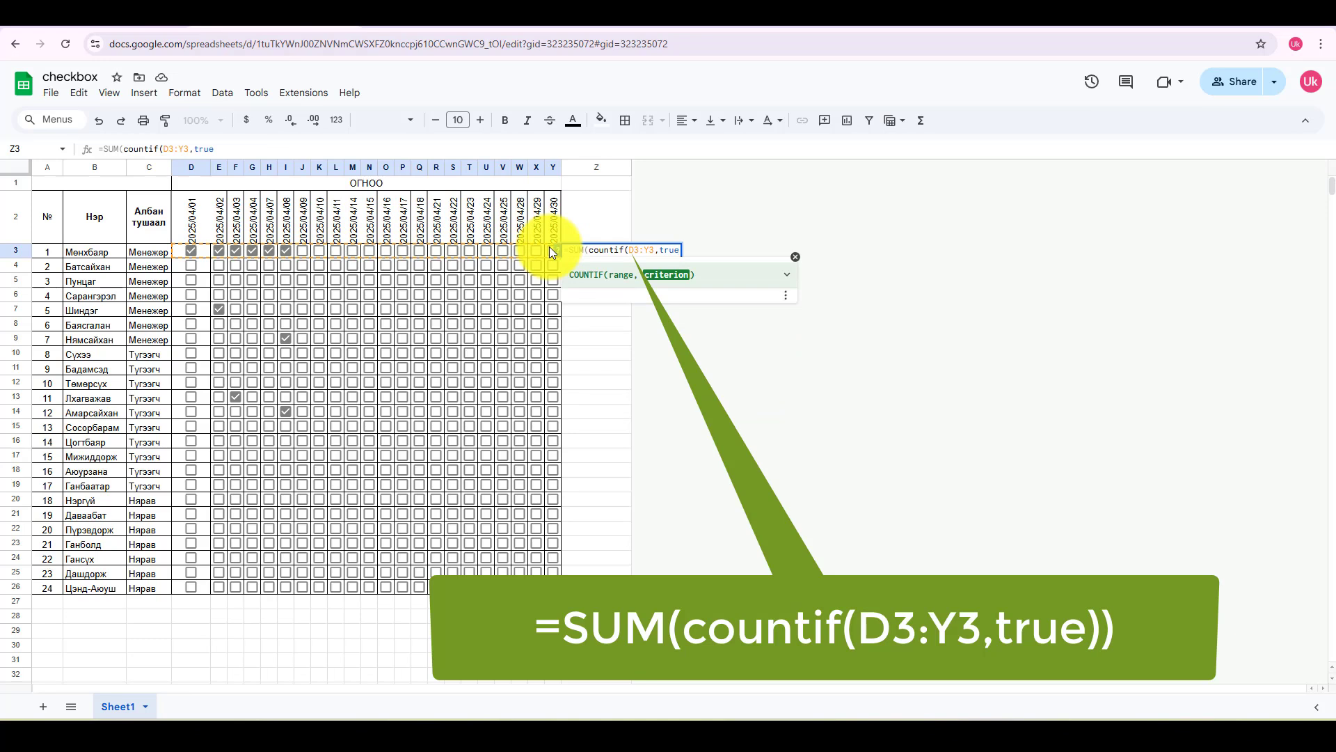
{"action": "type", "text": "))"}
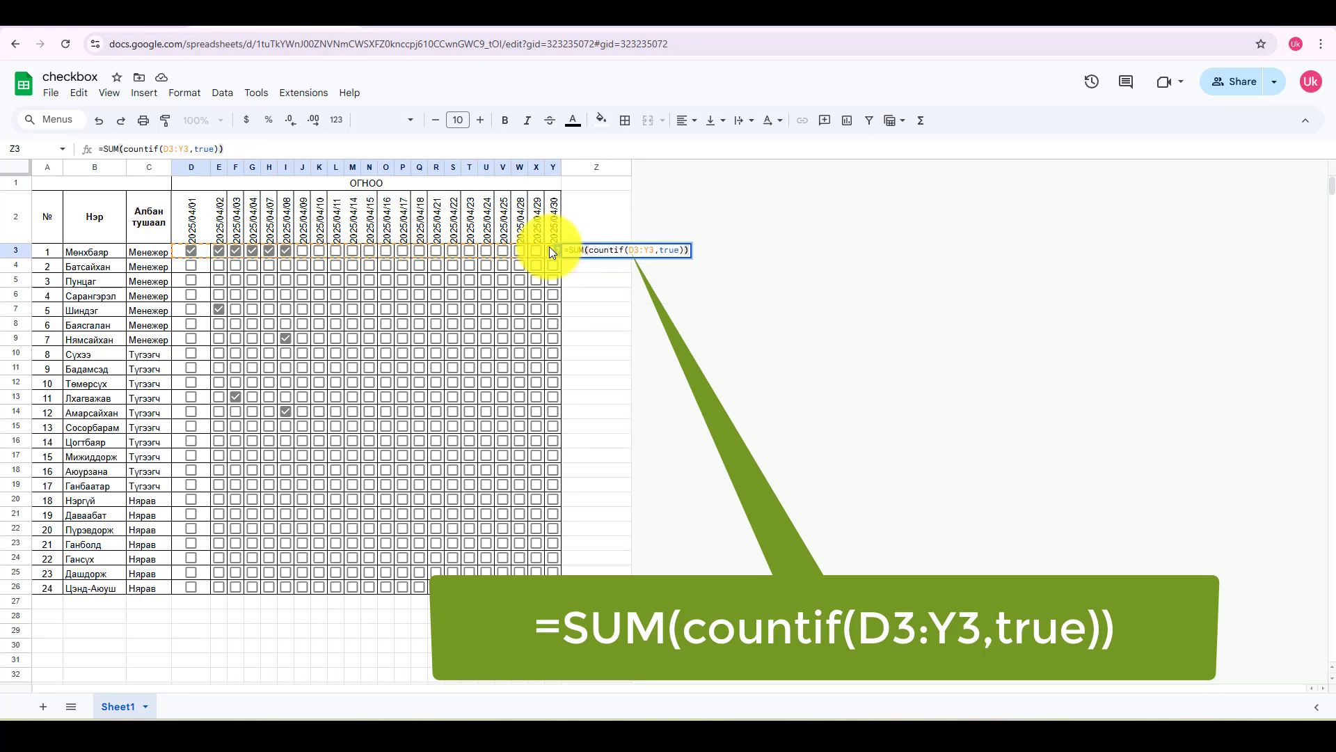
{"action": "key", "text": "Return"}
{"action": "left_click", "coordinate": [593, 252]}
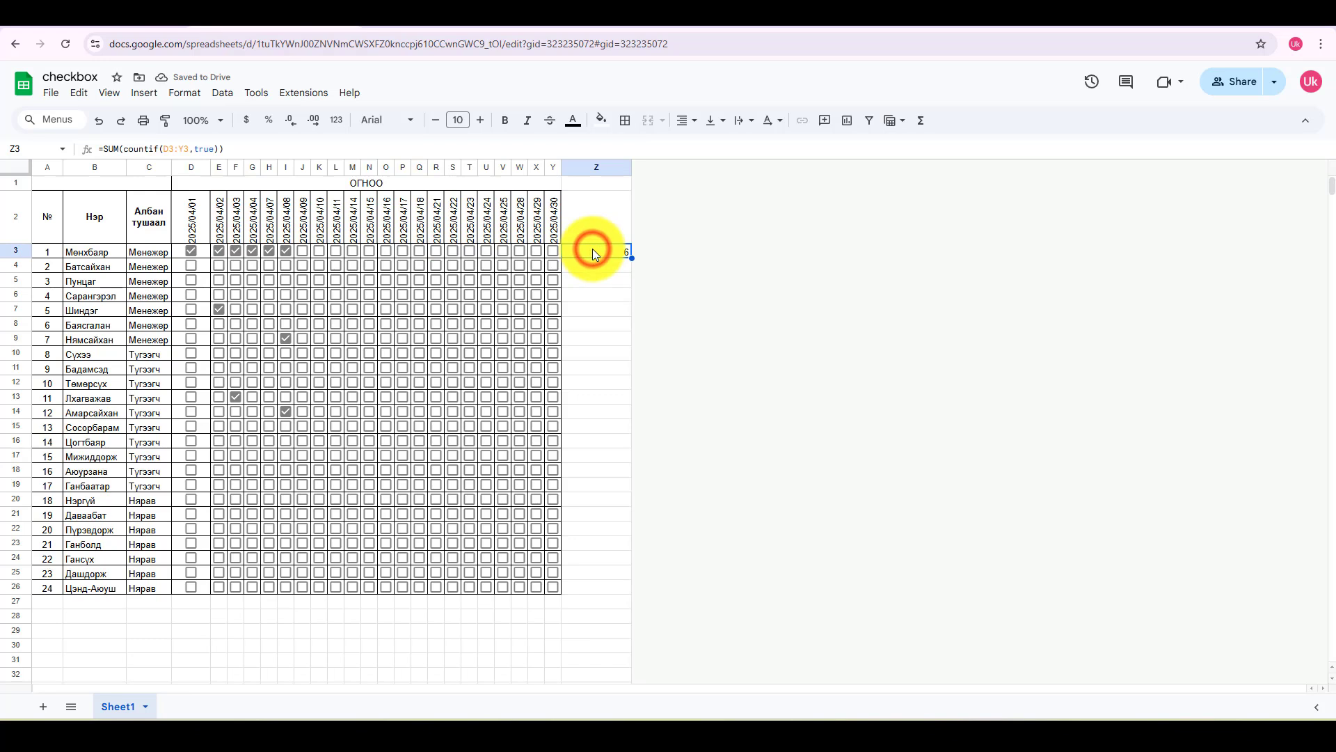
Step: Tick the first employee's checkboxes in row 3 for 2025/04/09 through 2025/04/18
{"action": "left_click", "coordinate": [369, 251]}
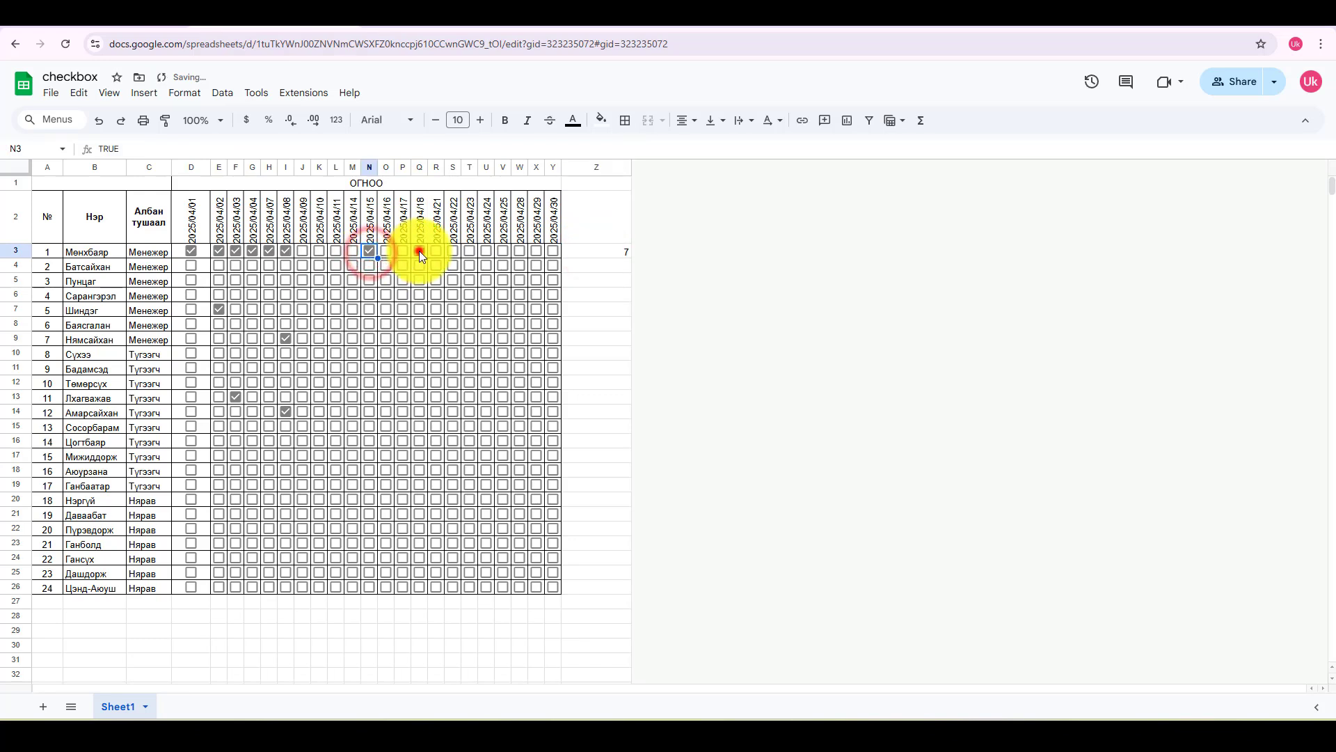
{"action": "left_click", "coordinate": [419, 250]}
{"action": "left_click", "coordinate": [403, 252]}
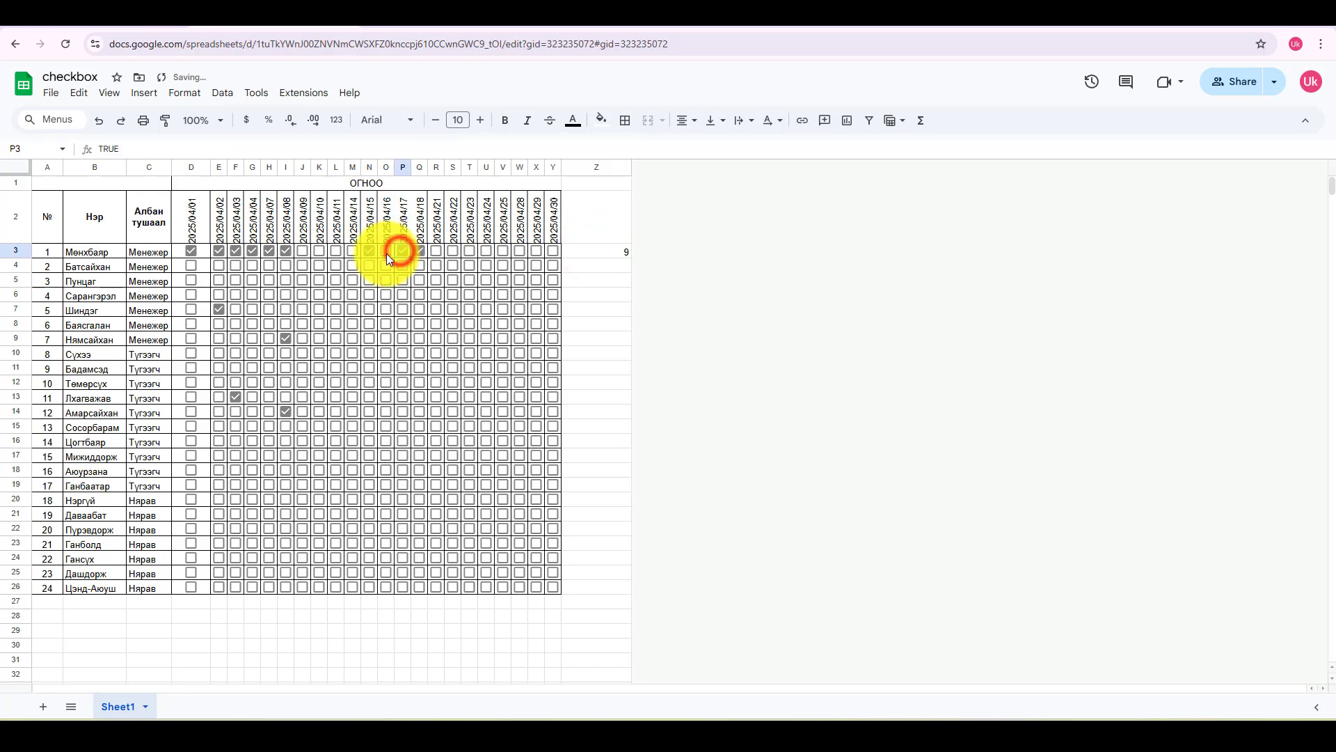
{"action": "left_click", "coordinate": [387, 252]}
{"action": "left_click", "coordinate": [353, 252]}
{"action": "left_click", "coordinate": [335, 252]}
{"action": "left_click", "coordinate": [320, 252]}
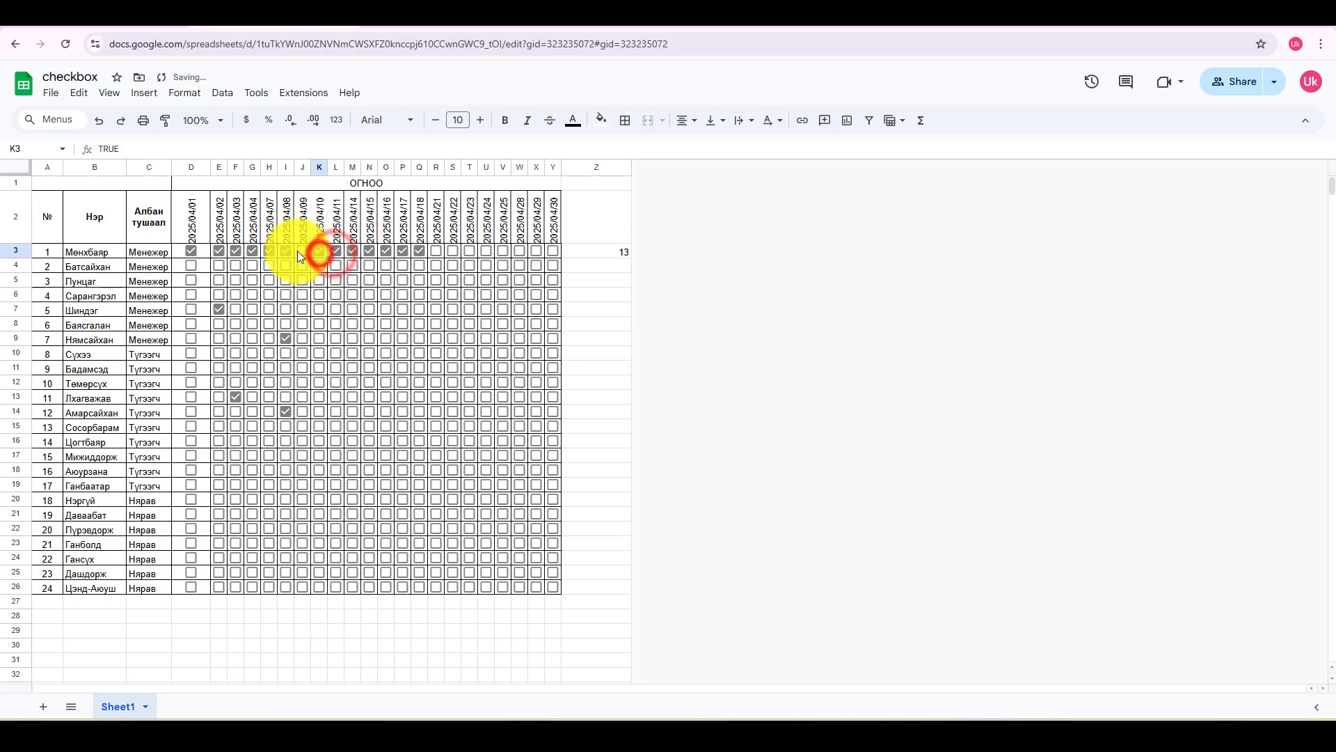
{"action": "left_click", "coordinate": [302, 252]}
Step: Fill the attendance count formula from Z3 down to Z26 for all employees
{"action": "left_click", "coordinate": [595, 252]}
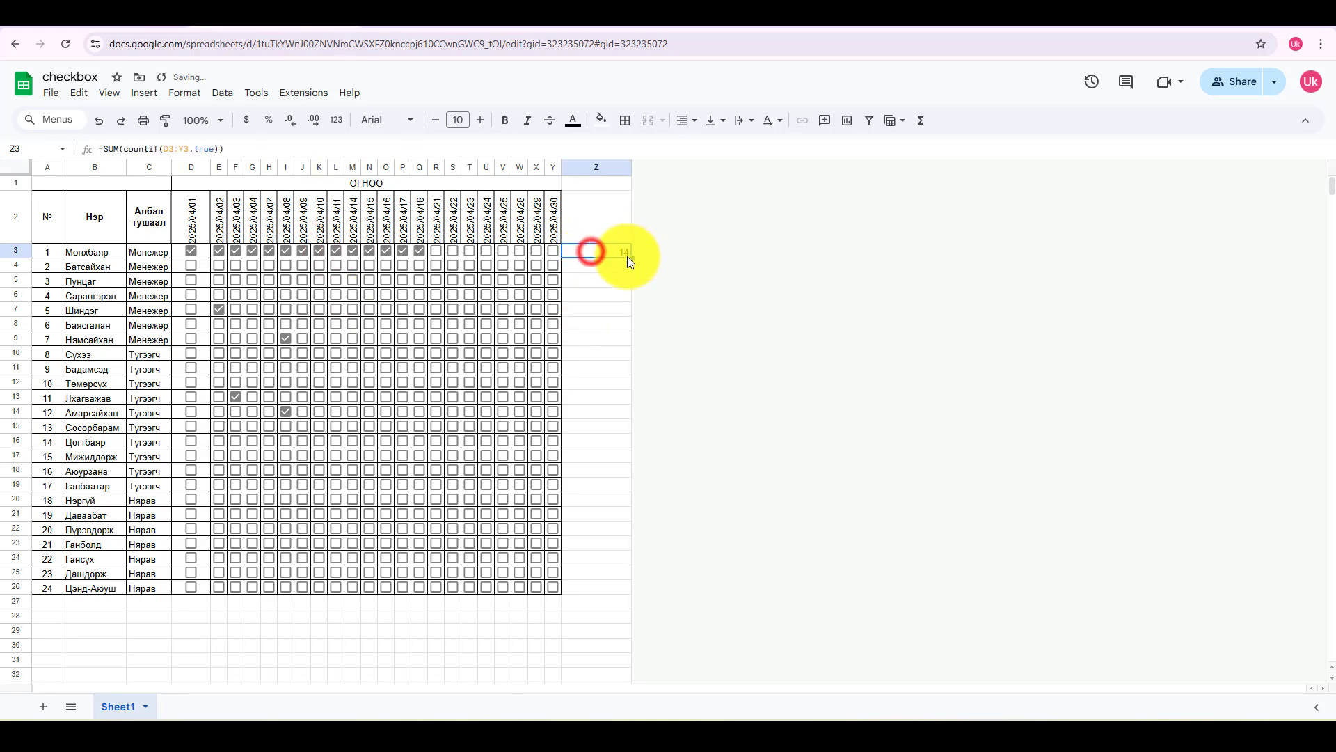
{"action": "left_click_drag", "start_coordinate": [632, 258], "coordinate": [626, 582]}
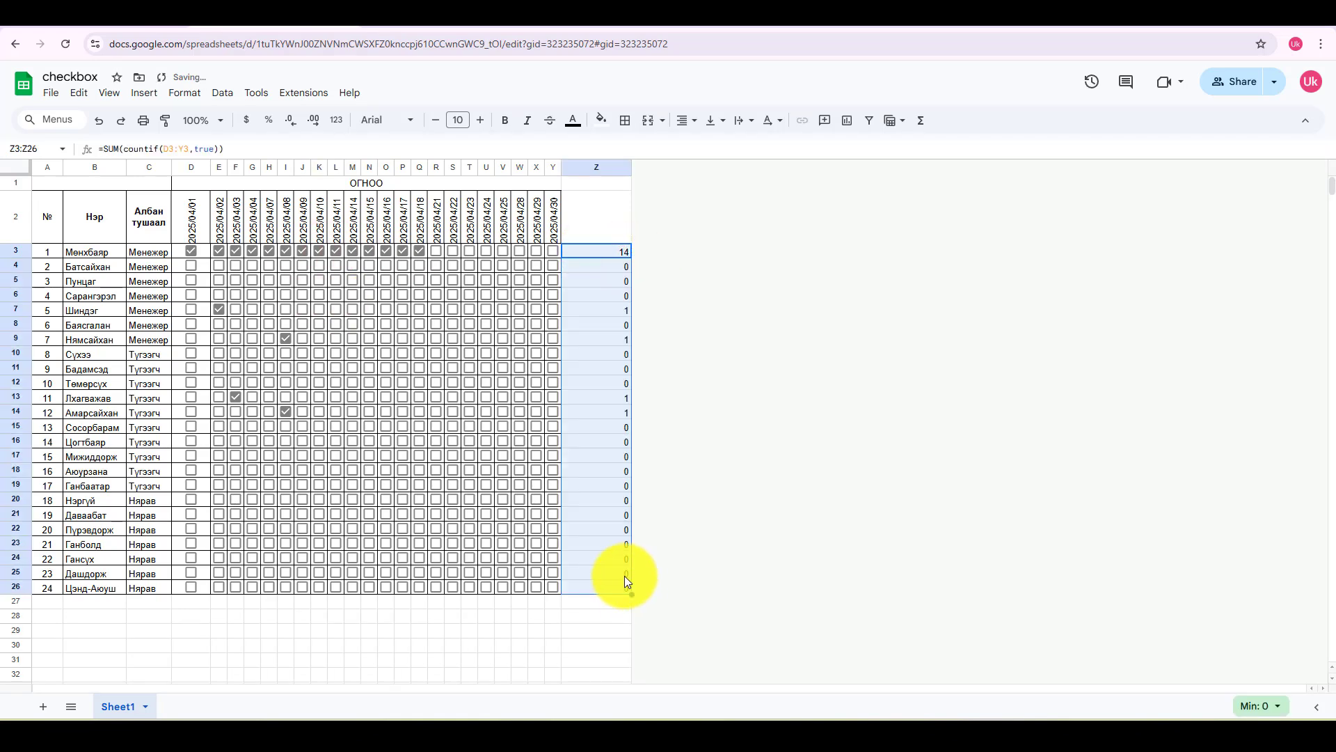
Step: Tick the row 17 checkboxes for 2025/04/02, 04/03, 04/07, 04/10 and 04/16
{"action": "left_click", "coordinate": [386, 456]}
{"action": "left_click", "coordinate": [319, 456]}
{"action": "left_click", "coordinate": [268, 457]}
{"action": "left_click", "coordinate": [235, 456]}
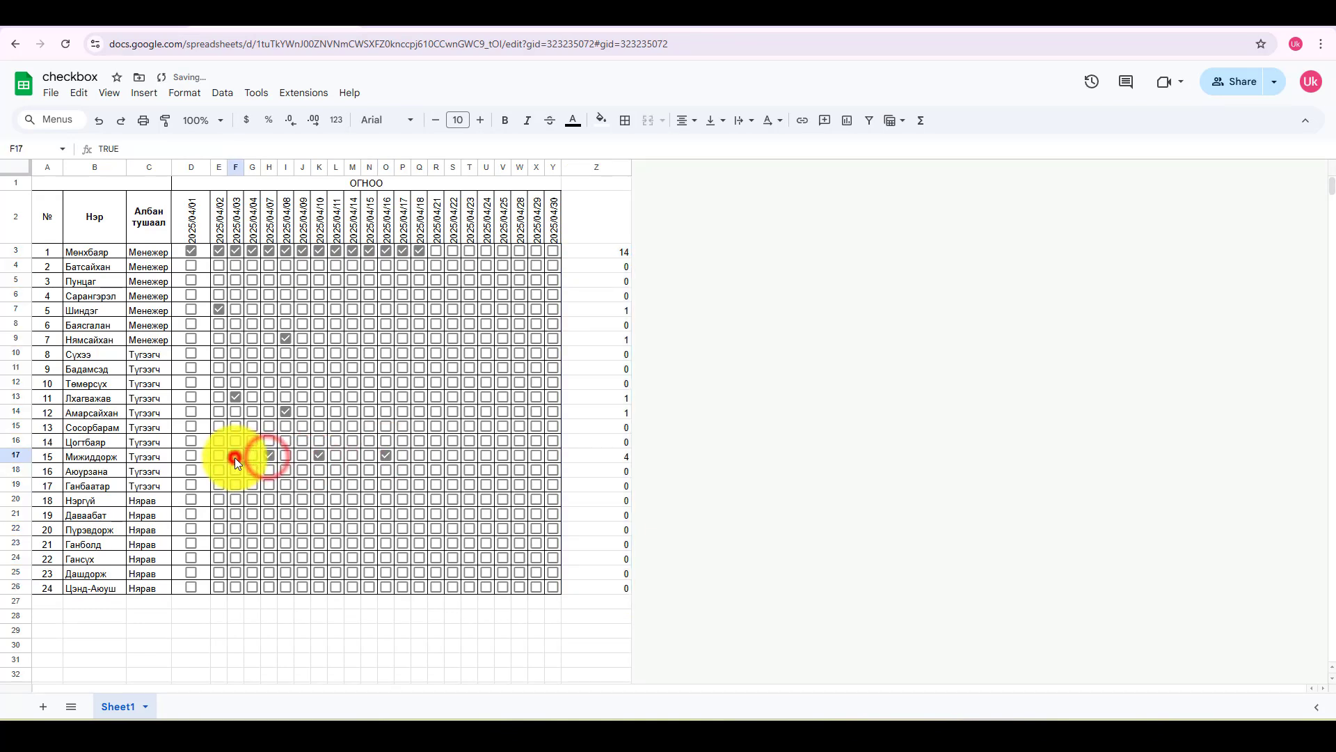
{"action": "left_click", "coordinate": [217, 456]}
Step: Tick the checkboxes for 2025/04/02 and 04/14 in row 19, and for 2025/04/08 and 04/14 in row 4
{"action": "left_click", "coordinate": [219, 486]}
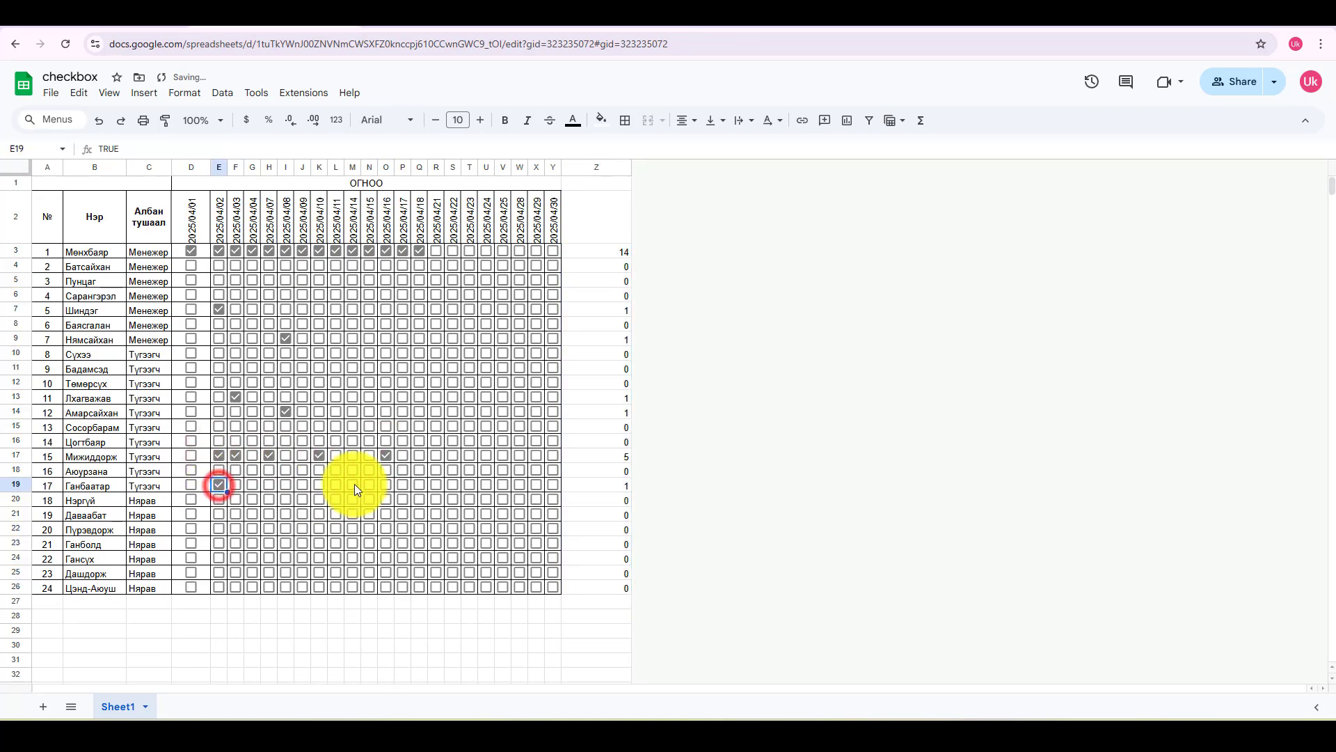
{"action": "left_click", "coordinate": [353, 485]}
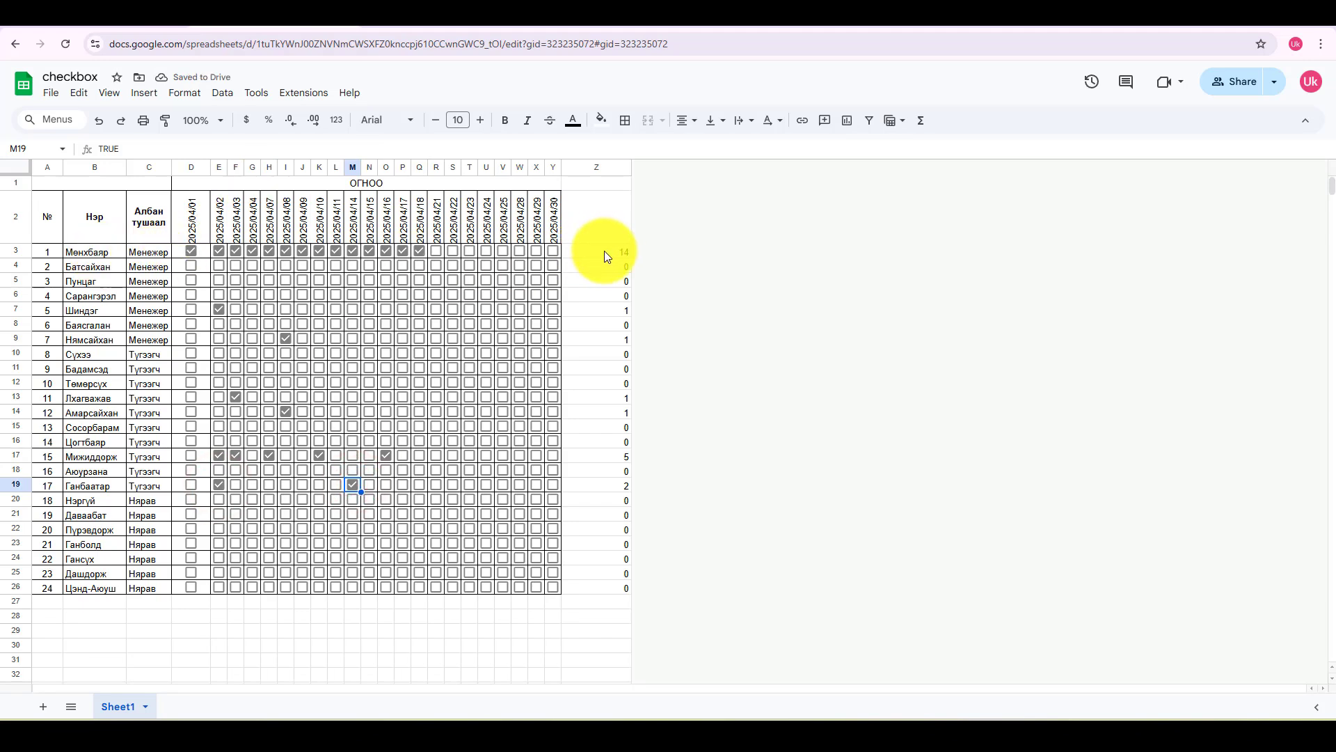
{"action": "left_click", "coordinate": [287, 266]}
{"action": "left_click", "coordinate": [353, 265]}
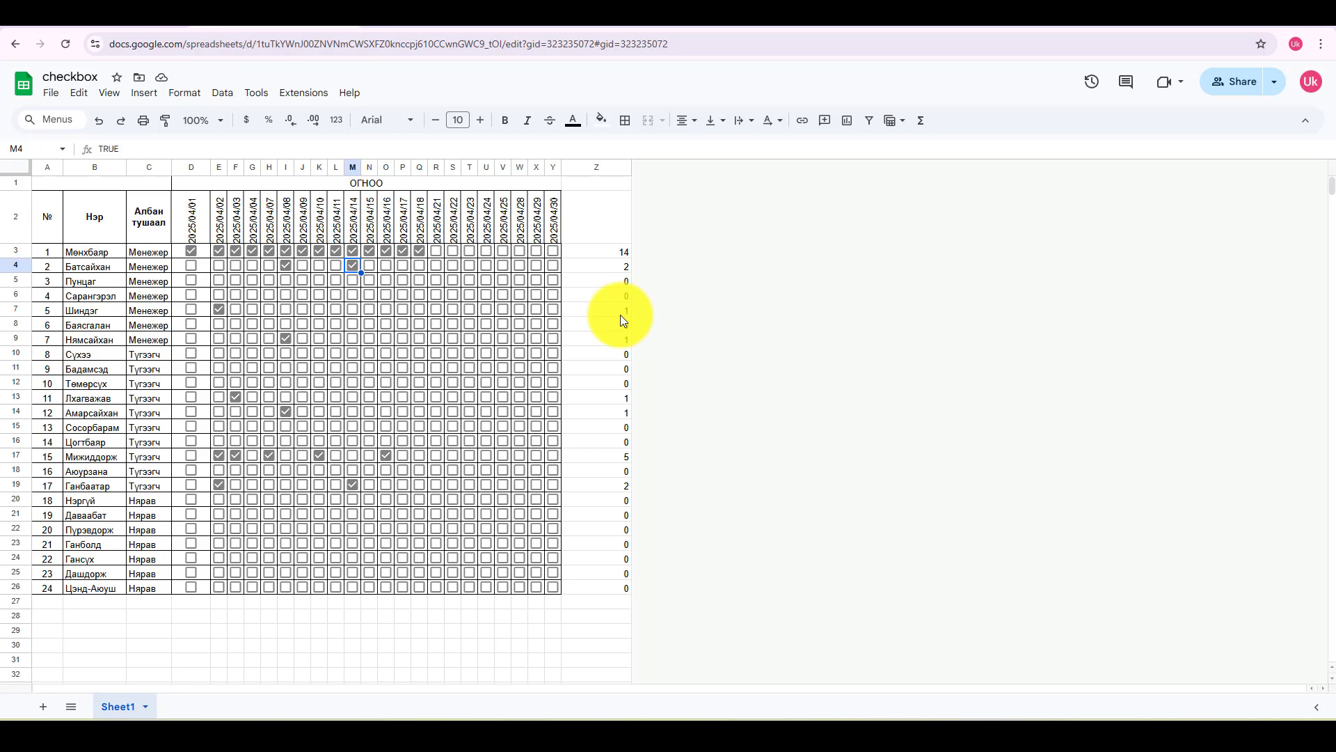
Step: Enter =sum(countif(D3:D26,true)) in D27 to count the employees present on 2025/04/01
{"action": "left_click", "coordinate": [190, 602]}
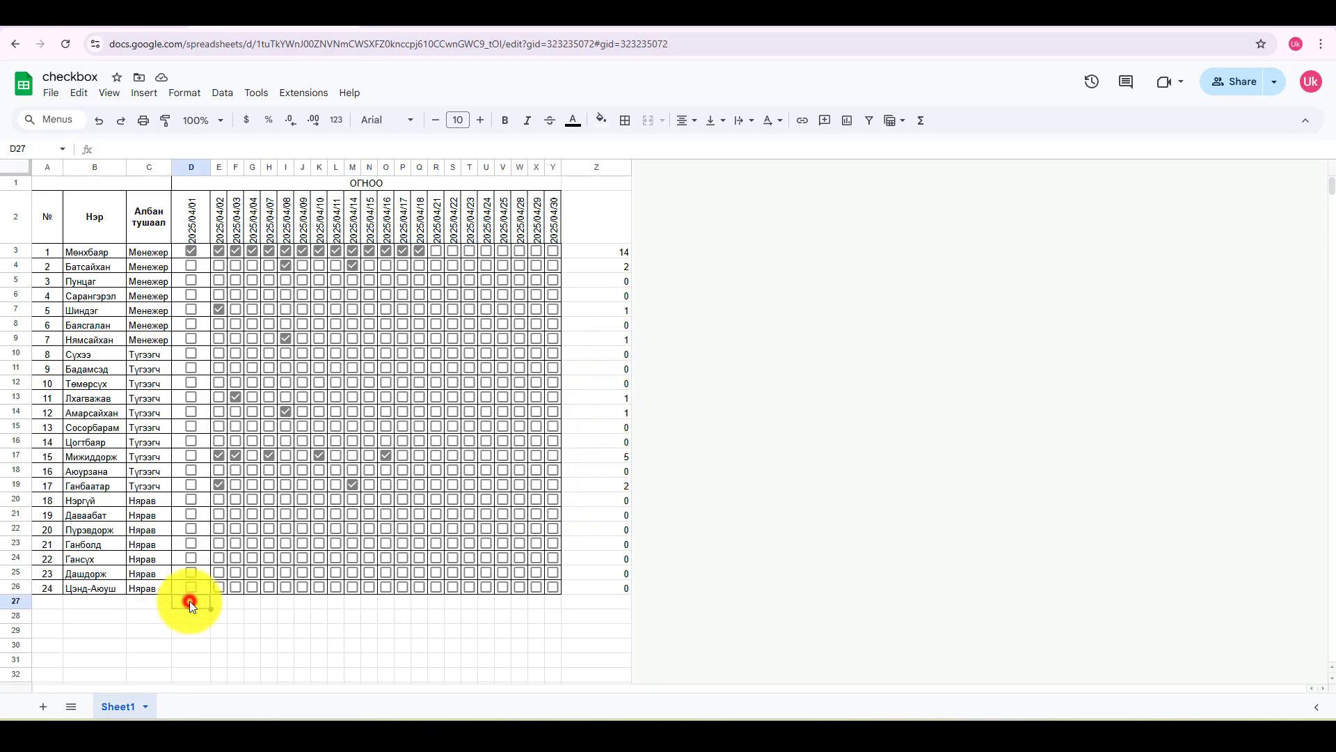
{"action": "type", "text": "`"}
{"action": "key", "text": "BackSpace"}
{"action": "type", "text": "="}
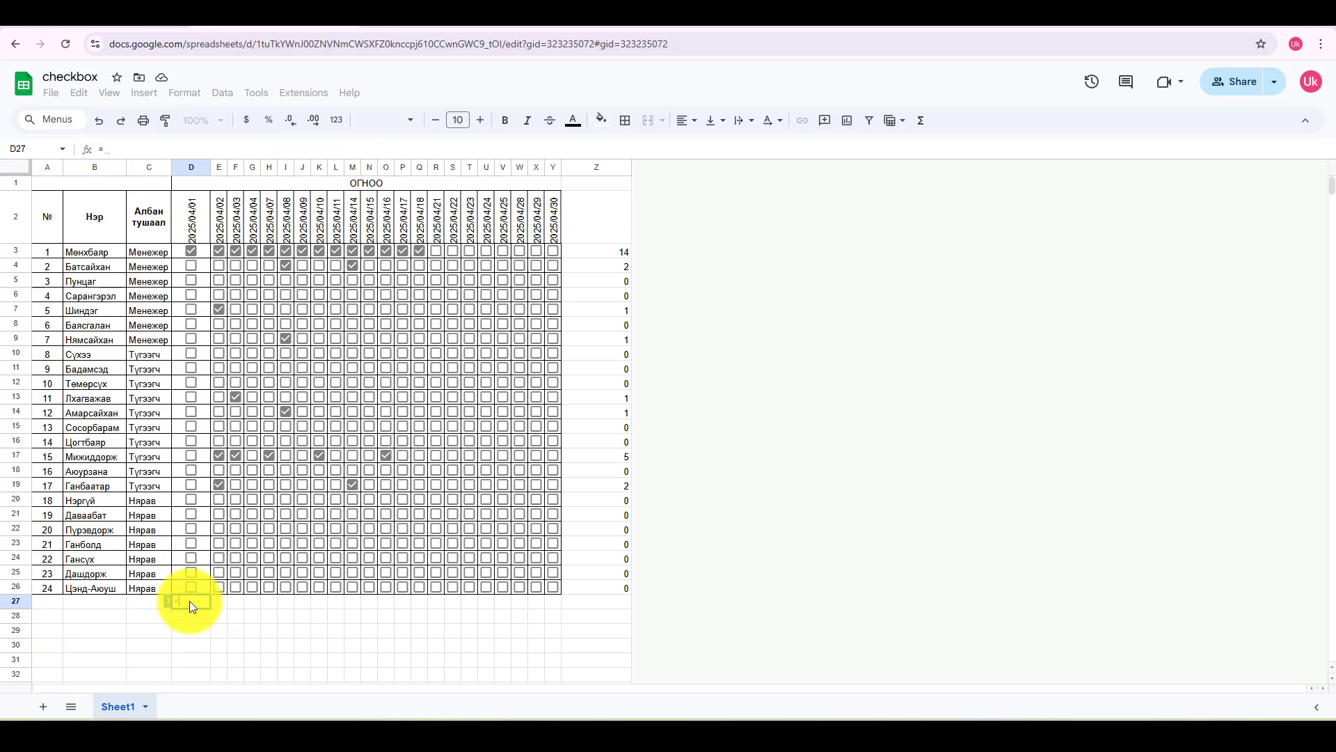
{"action": "type", "text": "sum"}
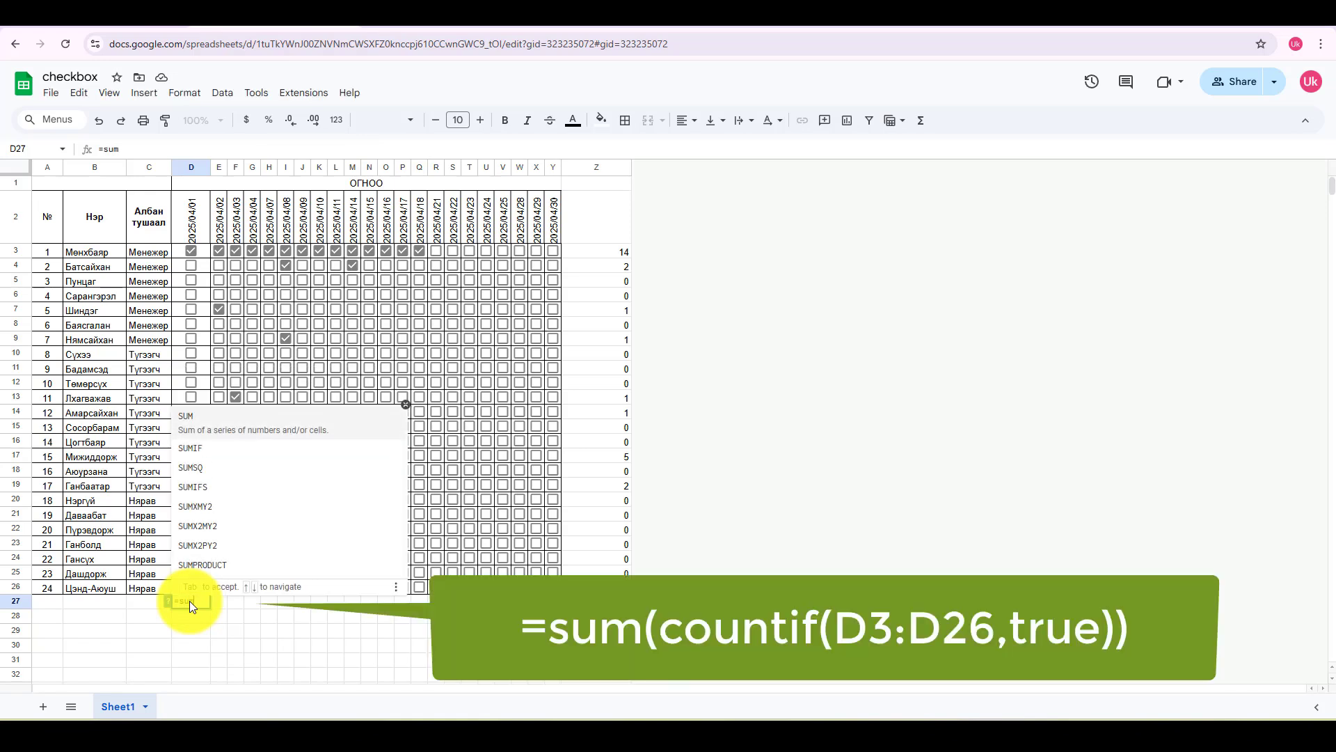
{"action": "type", "text": "("}
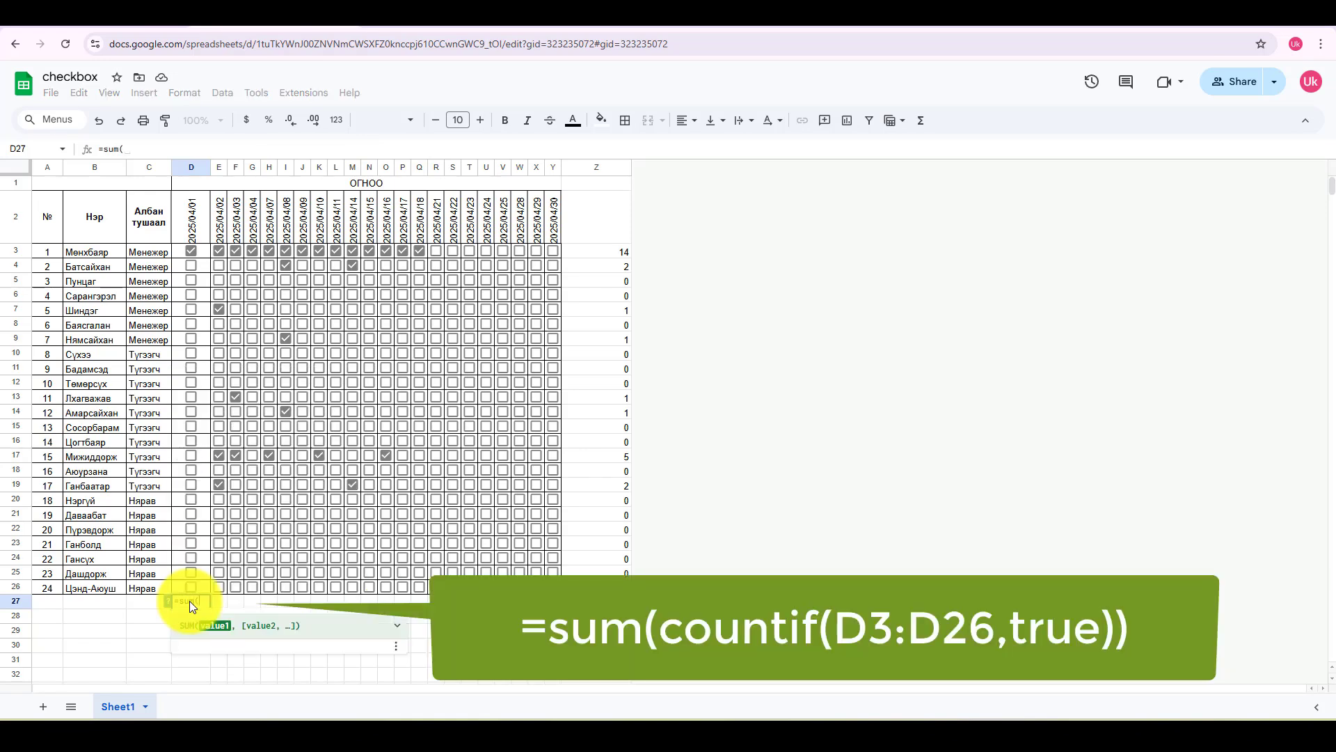
{"action": "type", "text": "cout"}
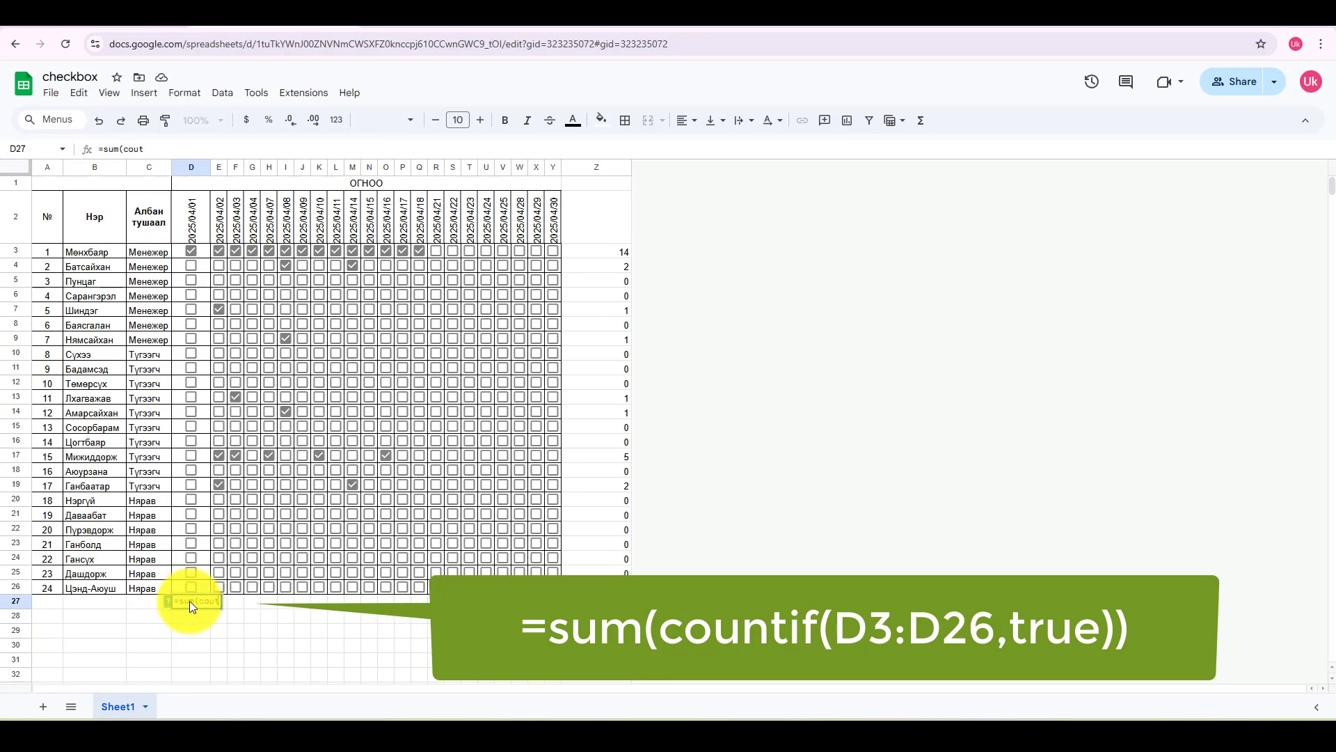
{"action": "key", "text": "BackSpace"}
{"action": "type", "text": "m"}
{"action": "key", "text": "BackSpace"}
{"action": "type", "text": "nt"}
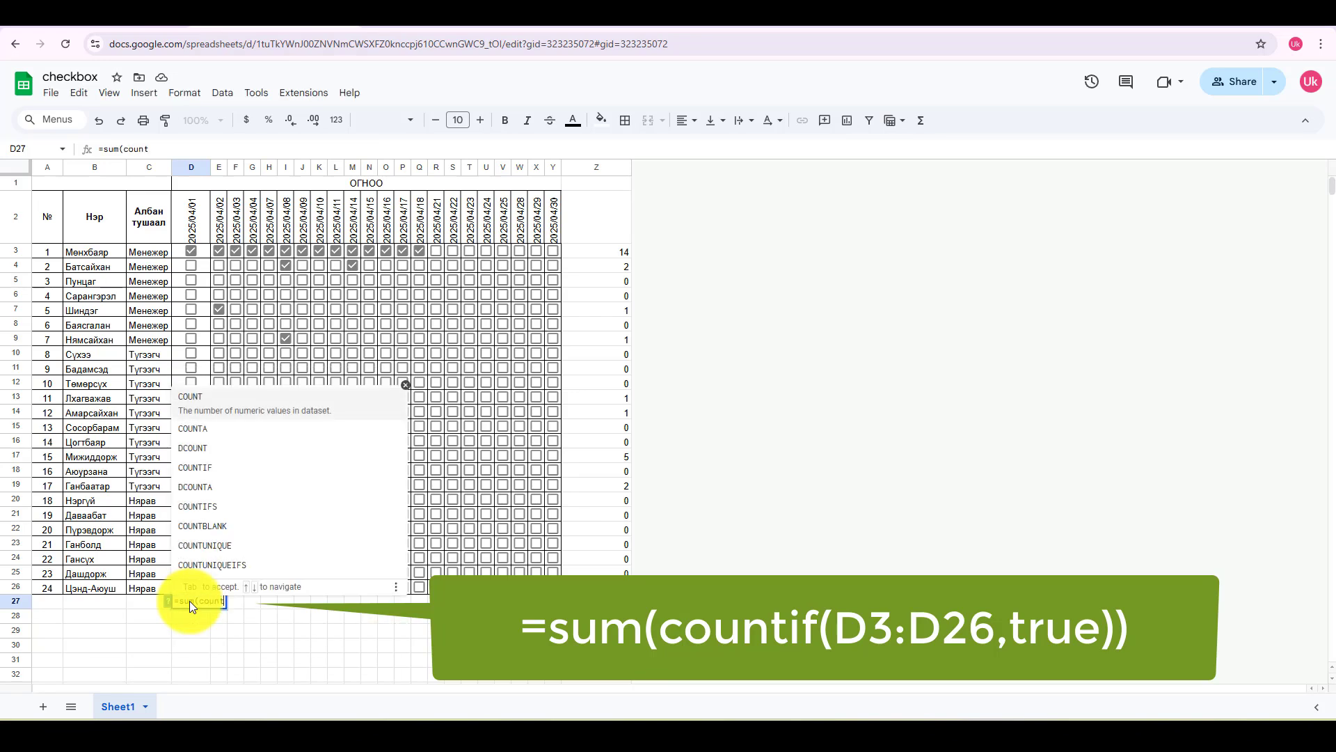
{"action": "type", "text": "if"}
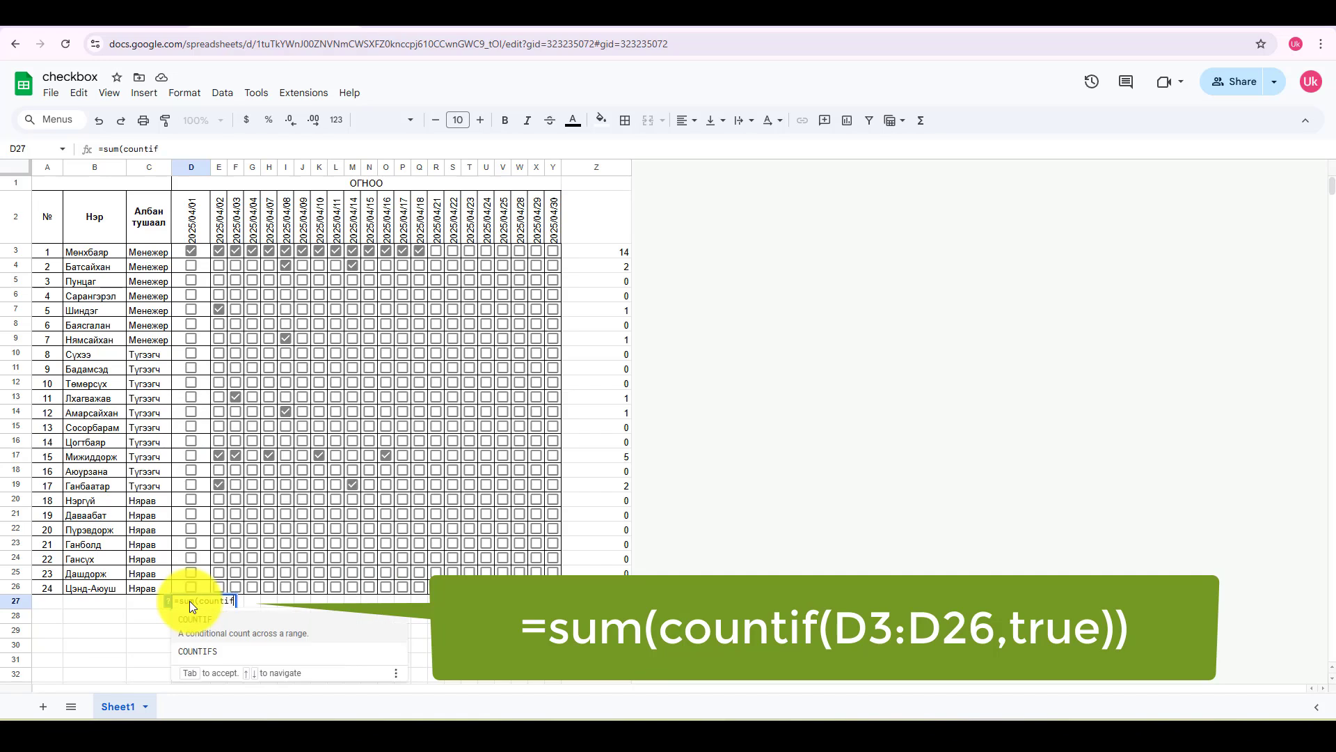
{"action": "type", "text": "("}
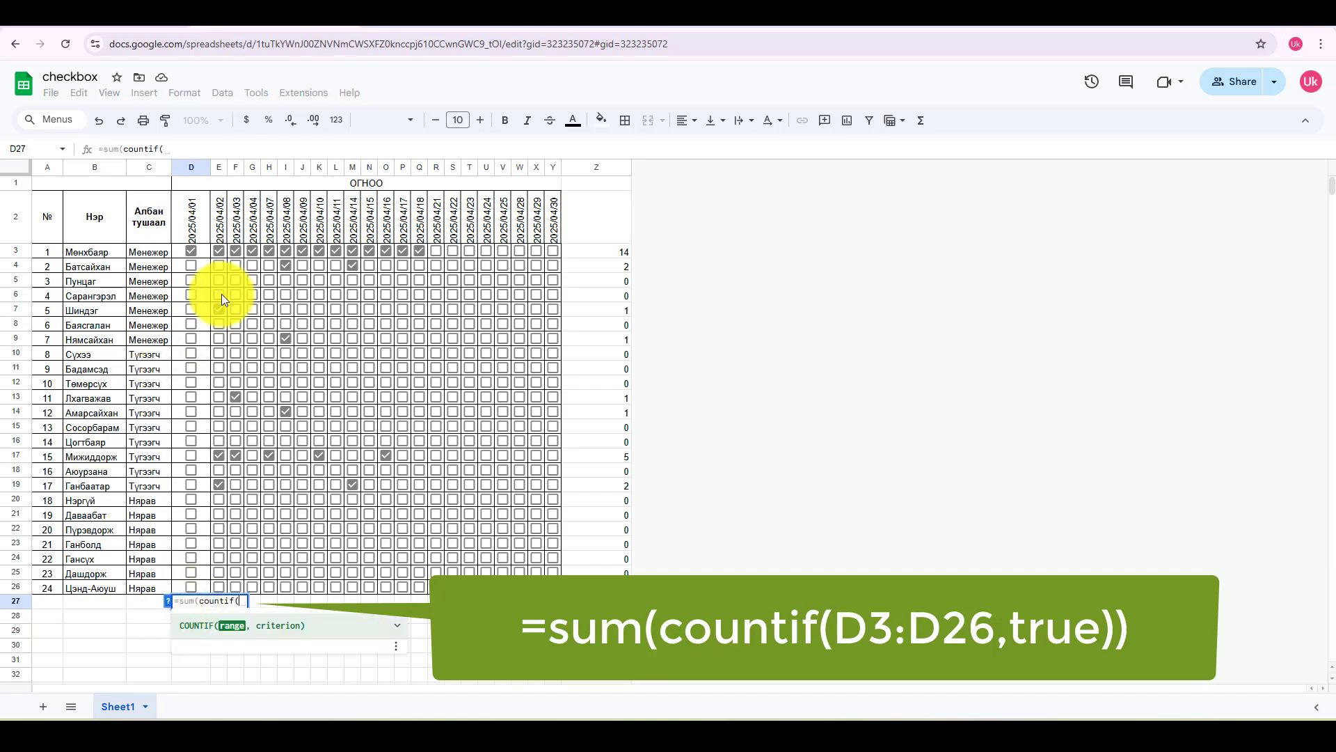
{"action": "left_click_drag", "start_coordinate": [202, 248], "coordinate": [191, 583]}
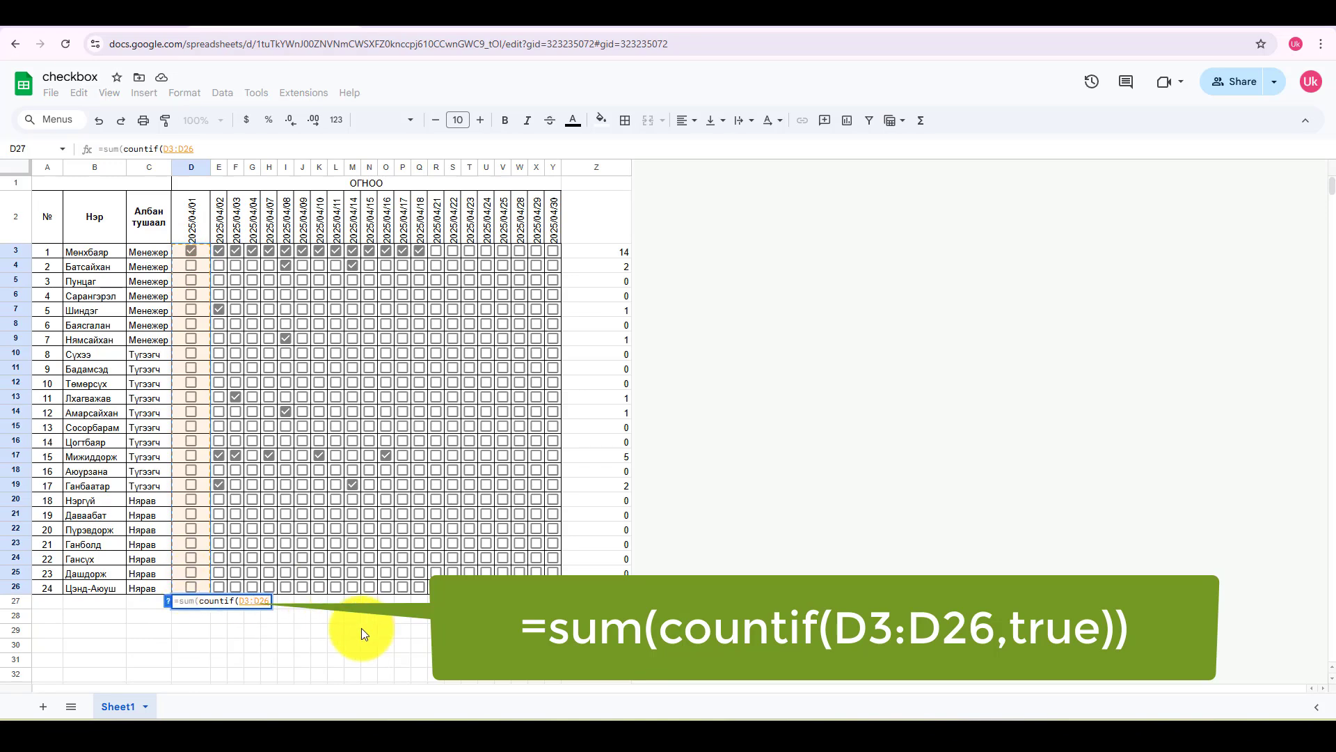
{"action": "type", "text": ",true"}
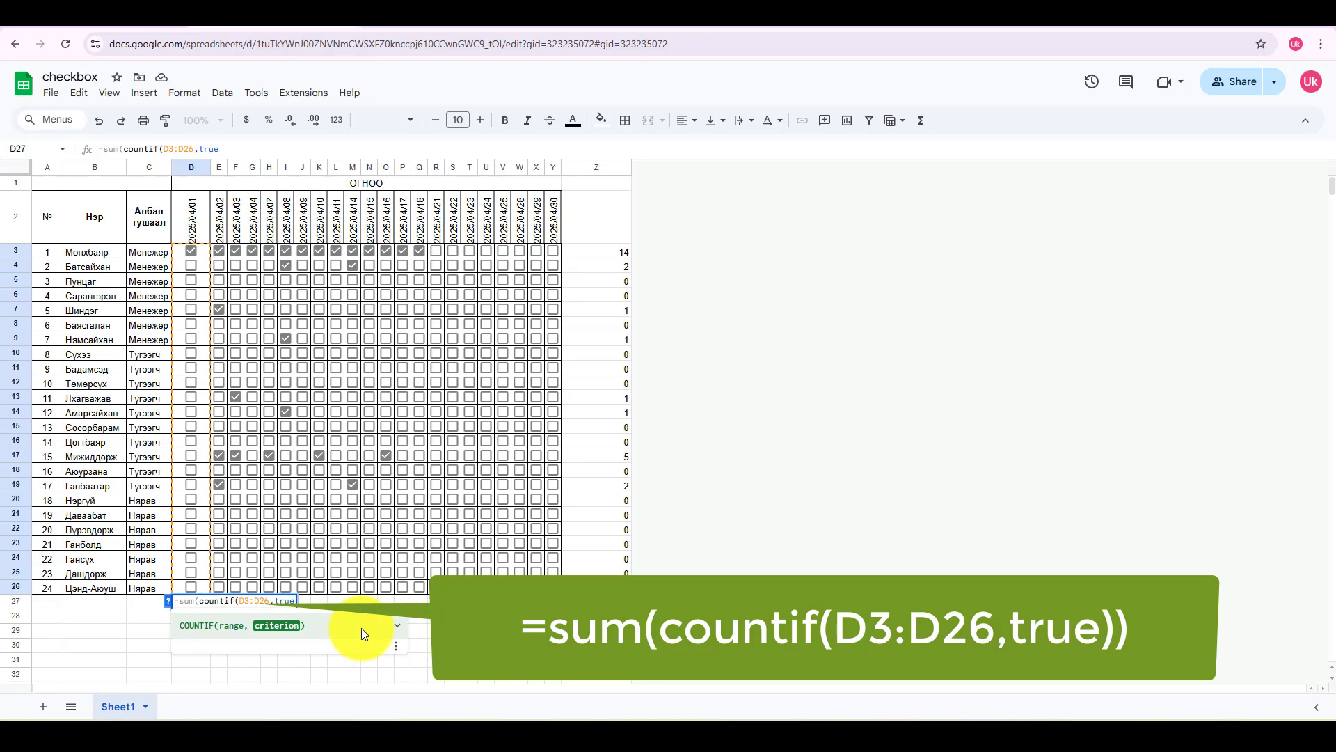
{"action": "type", "text": "))"}
{"action": "key", "text": "Return"}
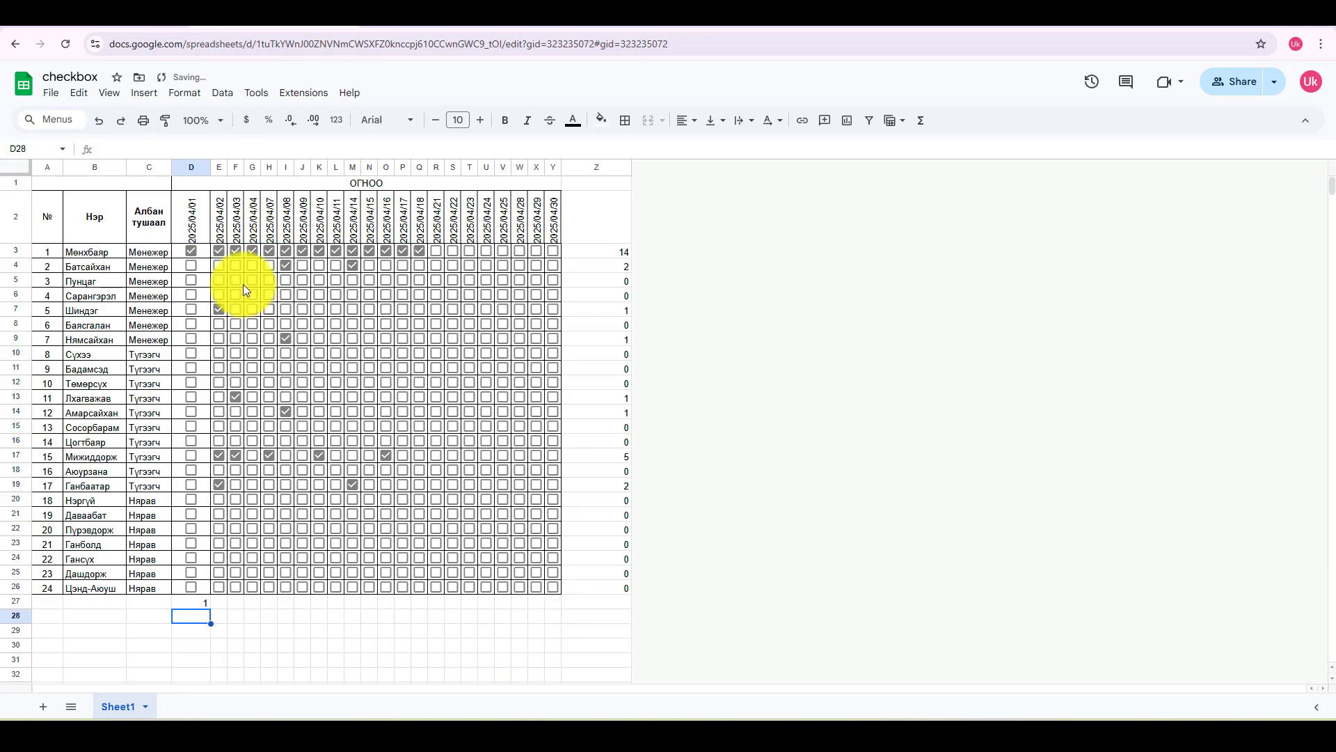
Step: Fill the daily count formula from D27 across row 27 to Y27
{"action": "left_click", "coordinate": [195, 603]}
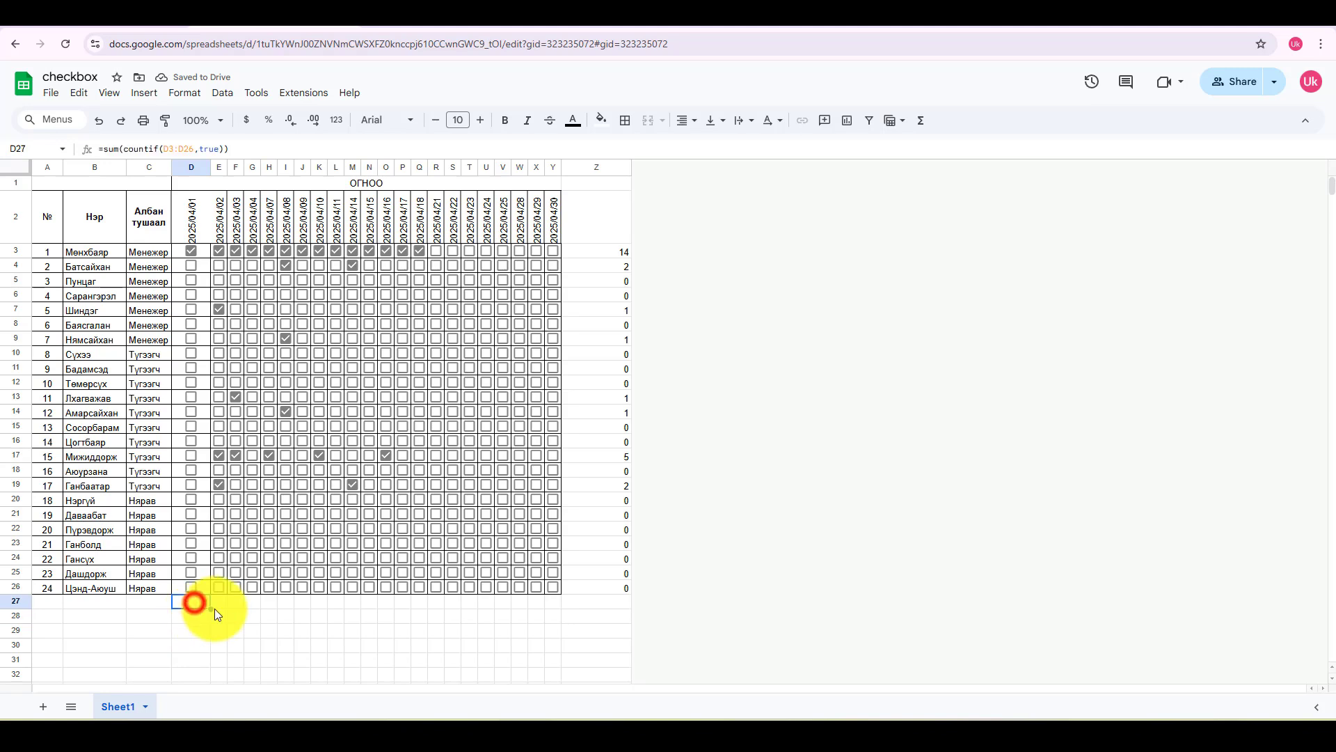
{"action": "left_click_drag", "start_coordinate": [210, 609], "coordinate": [552, 609]}
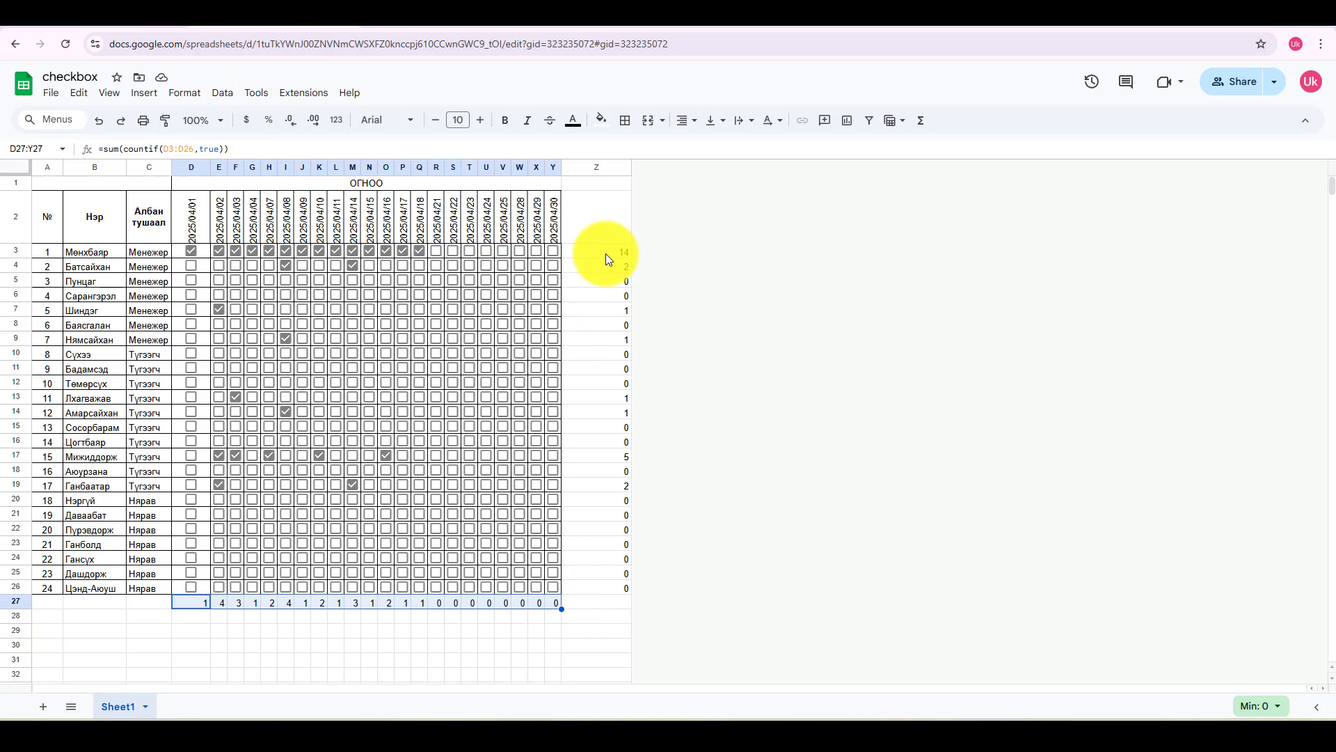
Step: Auto-fit the width of column Z and apply all borders to the range A2:Z27
{"action": "double_click", "coordinate": [635, 169]}
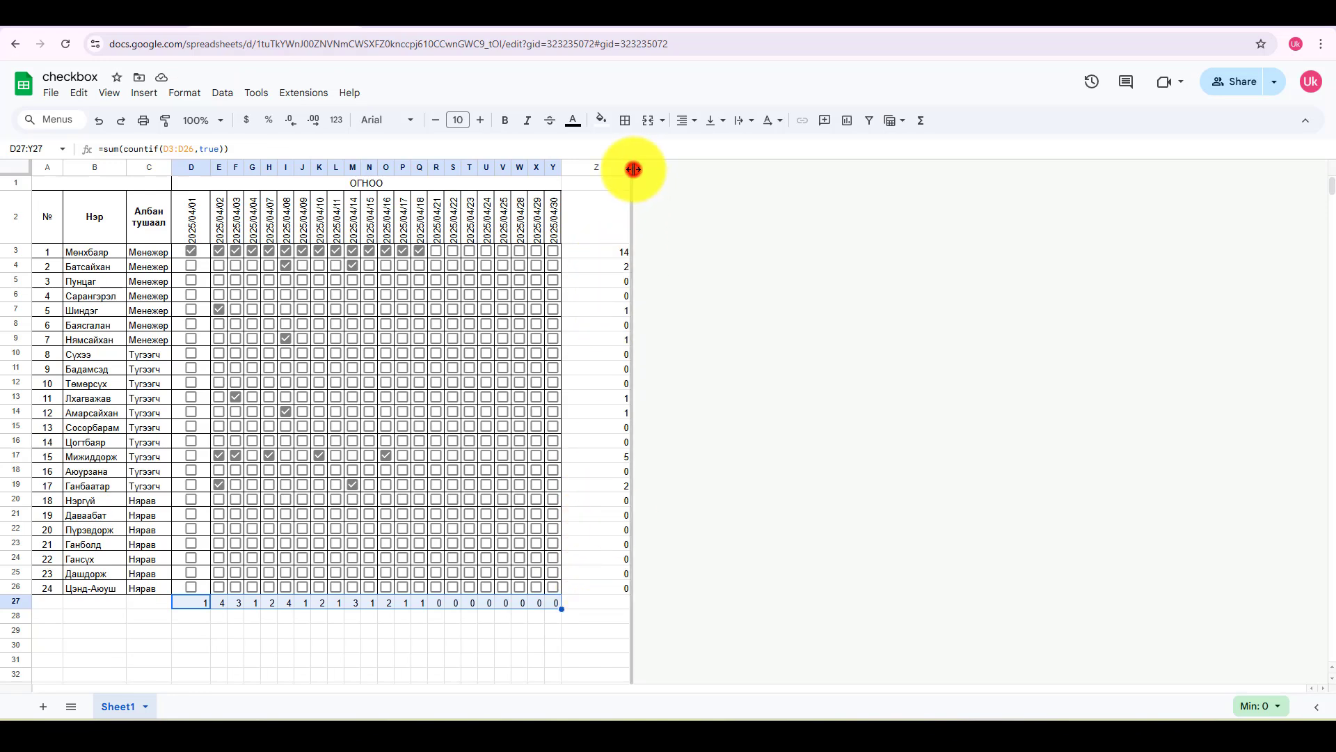
{"action": "left_click_drag", "start_coordinate": [53, 228], "coordinate": [573, 603]}
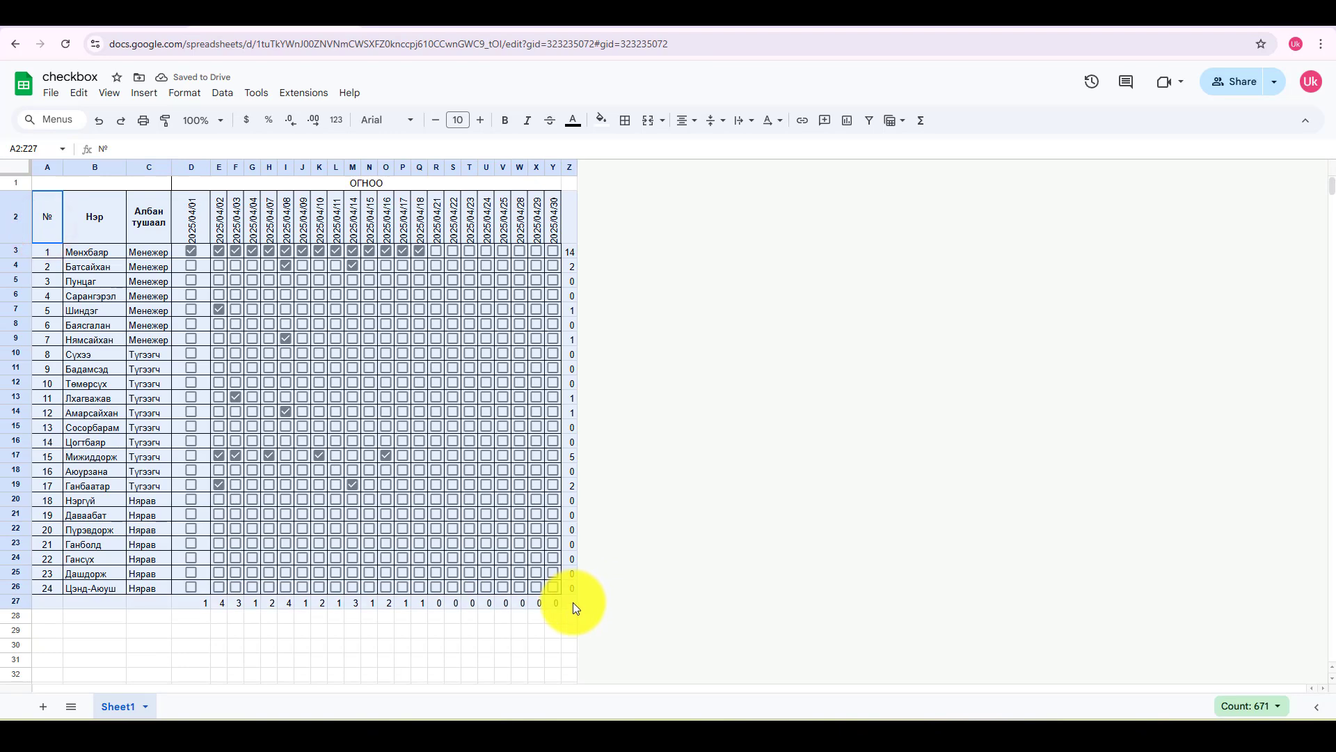
{"action": "left_click", "coordinate": [625, 120]}
{"action": "left_click", "coordinate": [632, 149]}
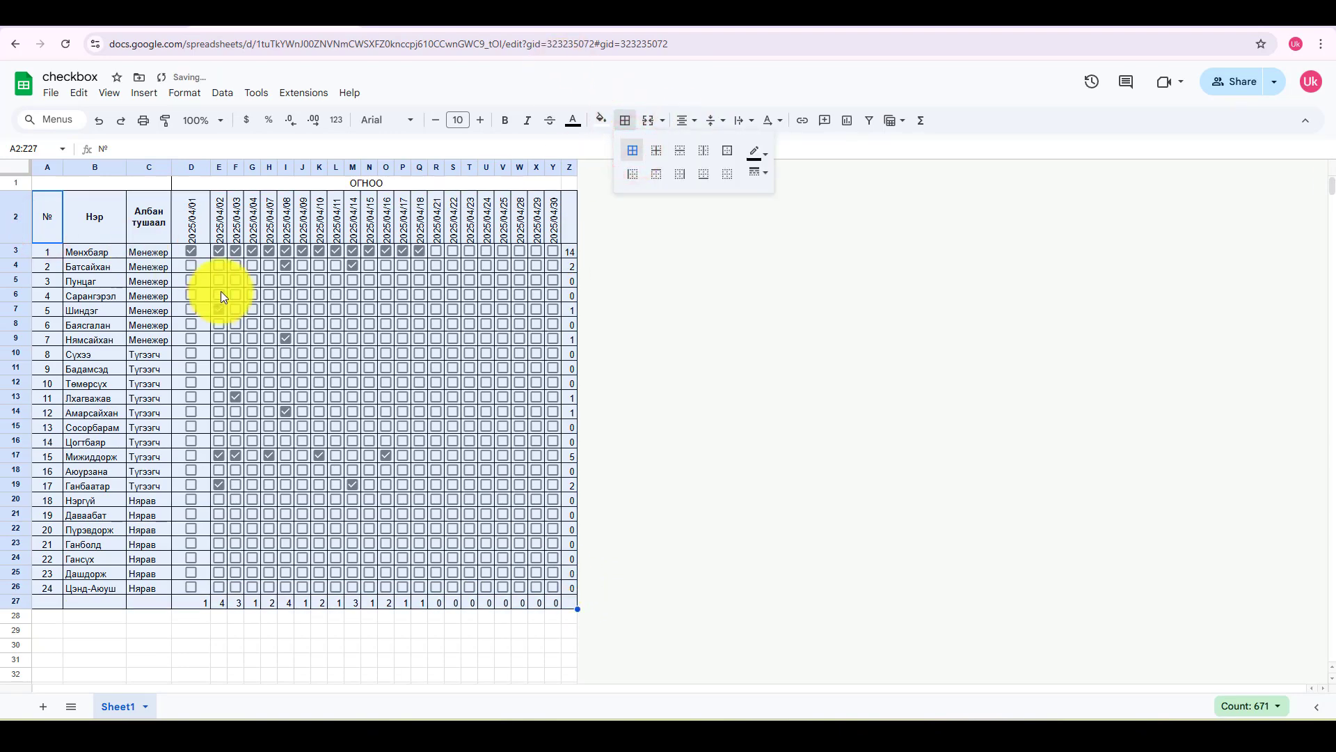
Step: Narrow column D to about the same width as the other date columns
{"action": "left_click", "coordinate": [151, 236]}
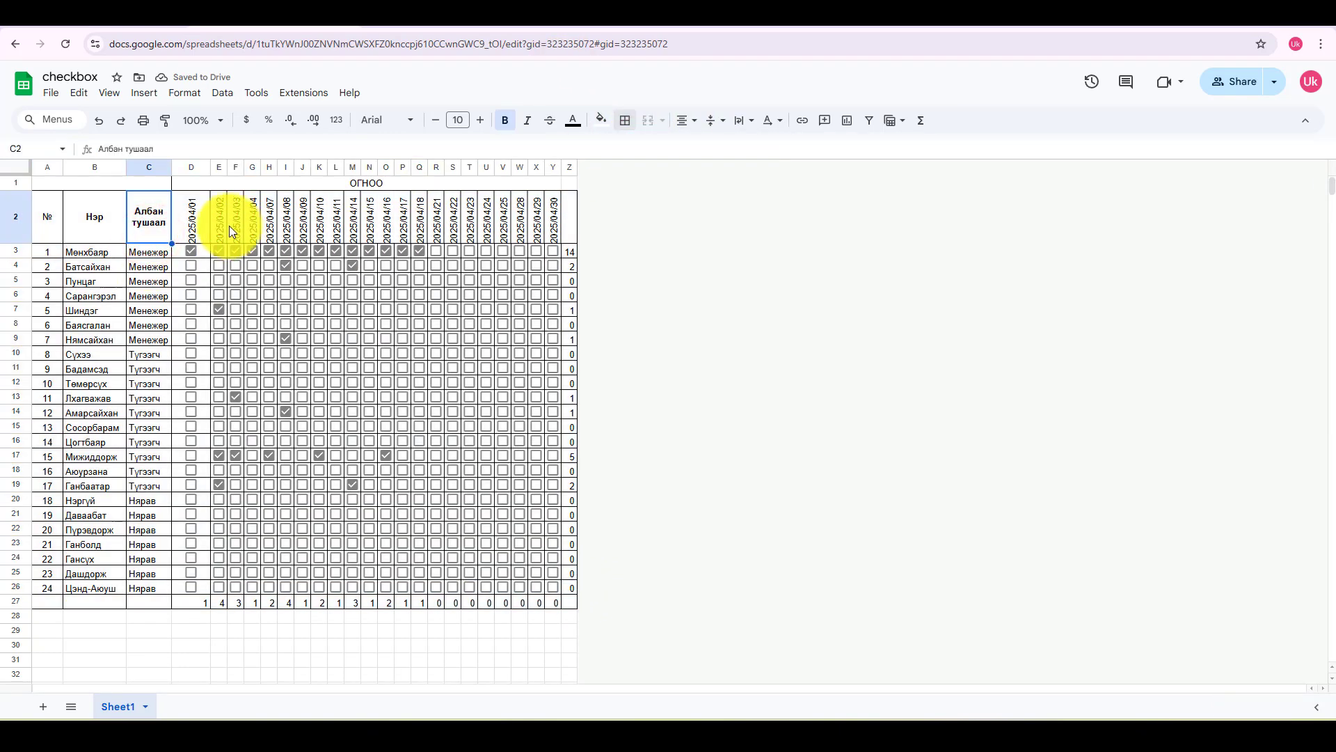
{"action": "left_click_drag", "start_coordinate": [211, 171], "coordinate": [188, 170]}
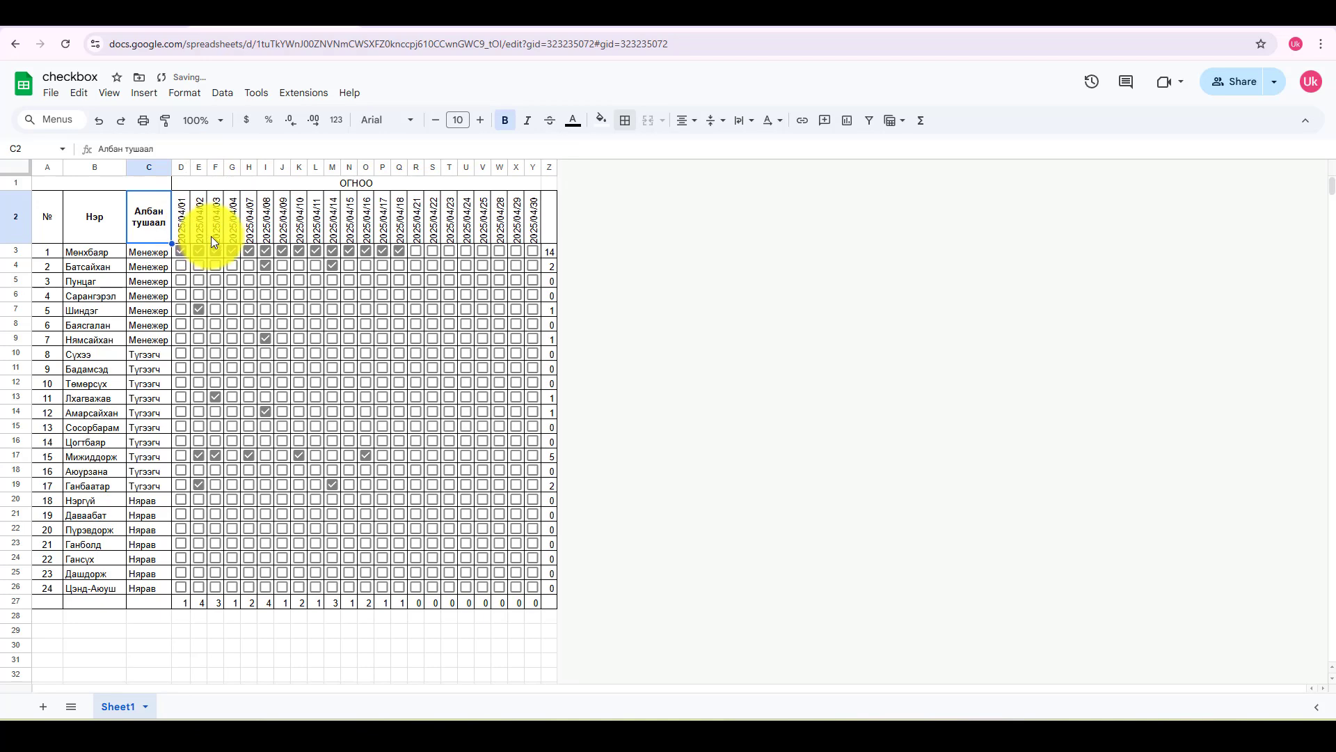